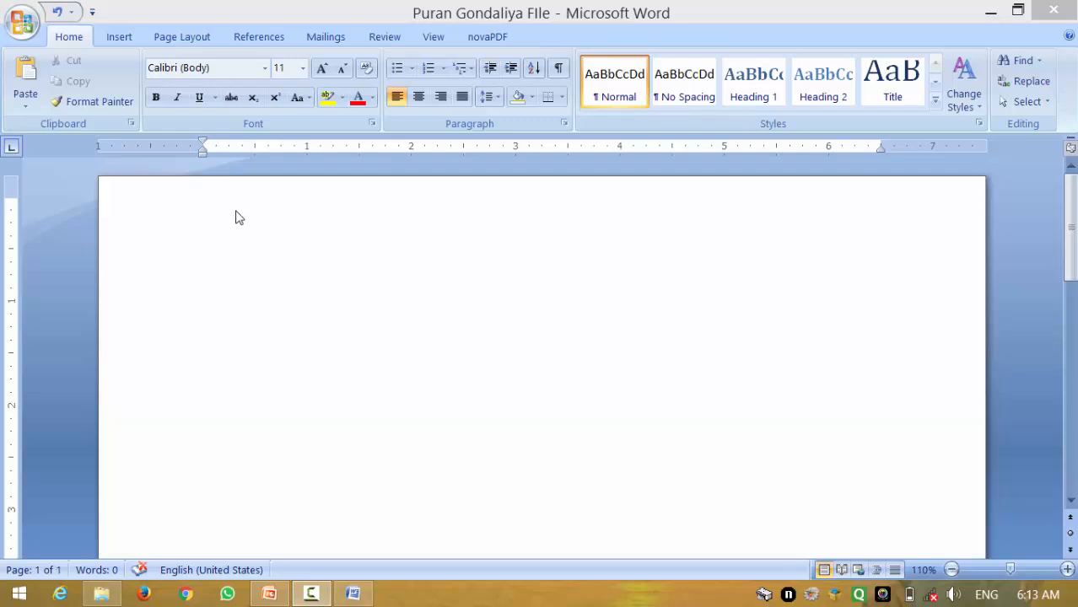
Insert a WordArt in the light-blue wavy style with a dark-blue shadow, enter a first name as its text, and widen it to about 1.9 inches.
{"action": "left_click", "coordinate": [119, 37]}
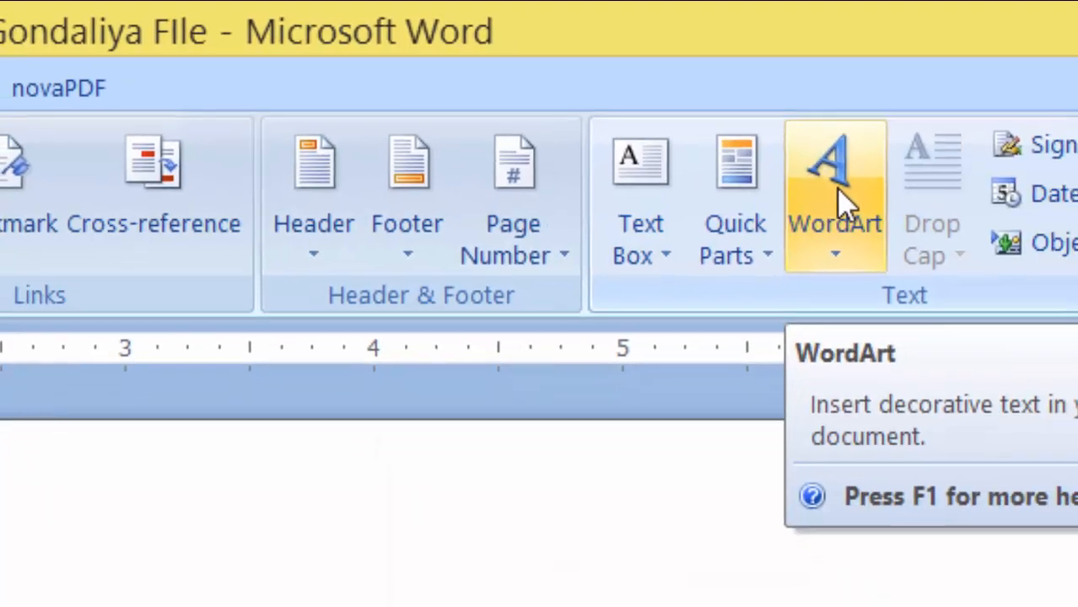
{"action": "left_click", "coordinate": [916, 207]}
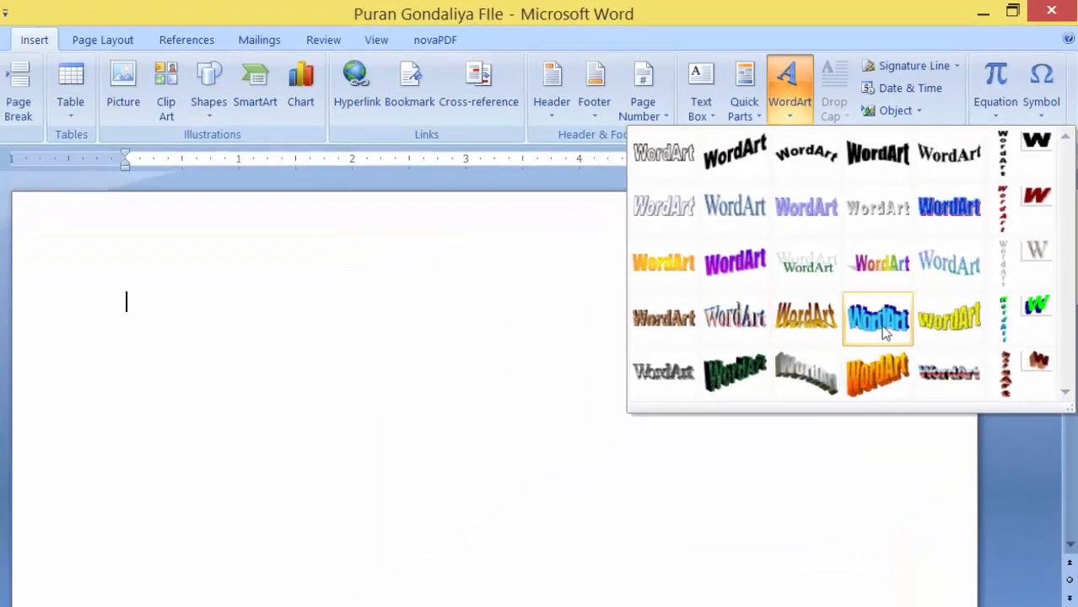
{"action": "left_click", "coordinate": [881, 325]}
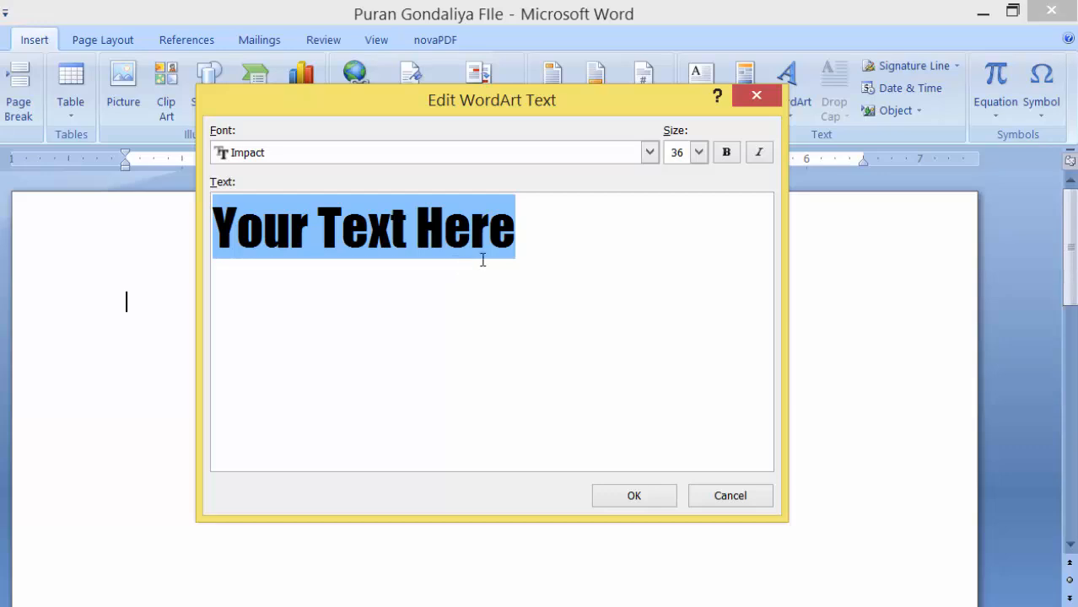
{"action": "type", "text": "Puran"}
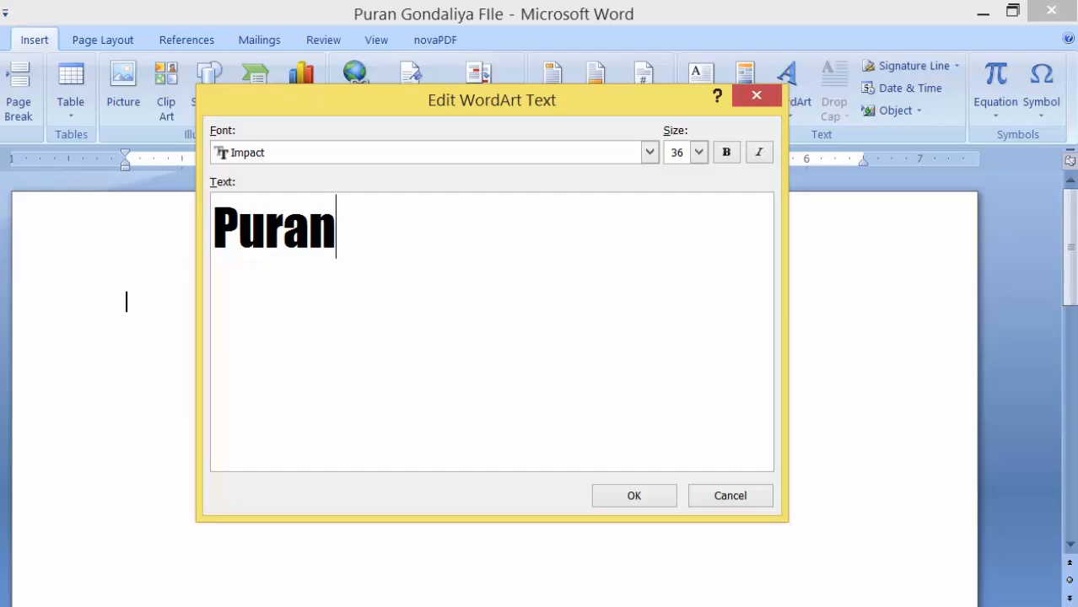
{"action": "left_click", "coordinate": [642, 493]}
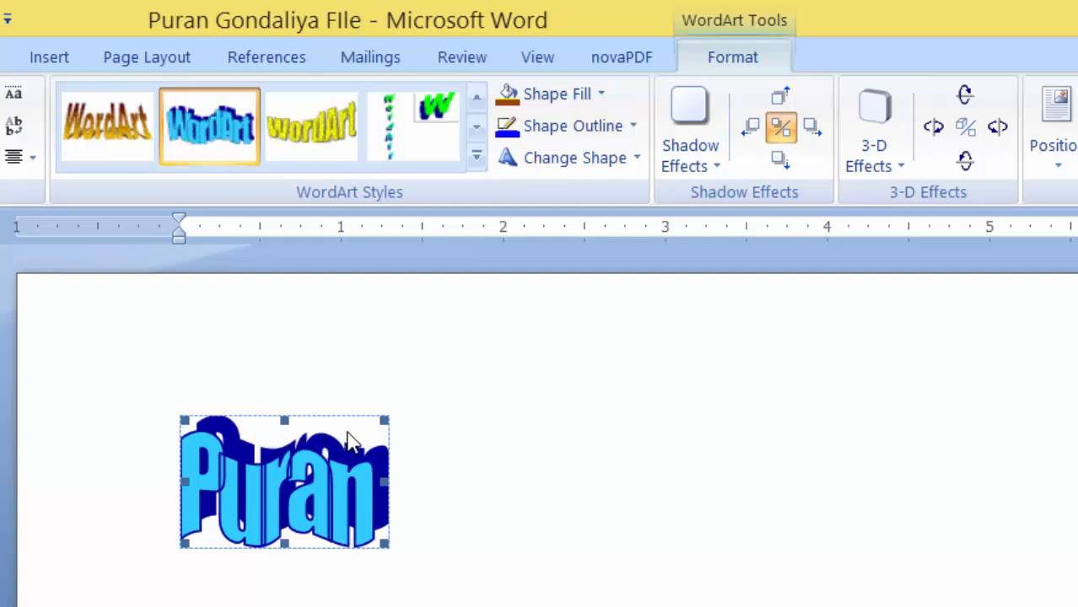
{"action": "left_click_drag", "start_coordinate": [383, 421], "coordinate": [486, 422]}
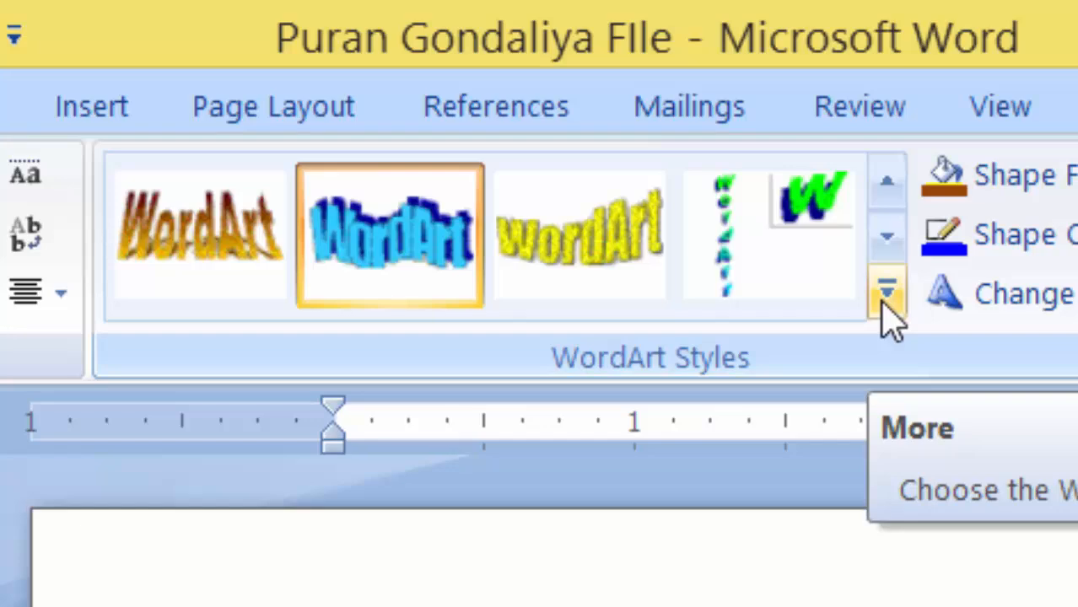
Reapply the light-blue wavy style to the WordArt and fill its letters with the dark orange theme color.
{"action": "left_click", "coordinate": [885, 295]}
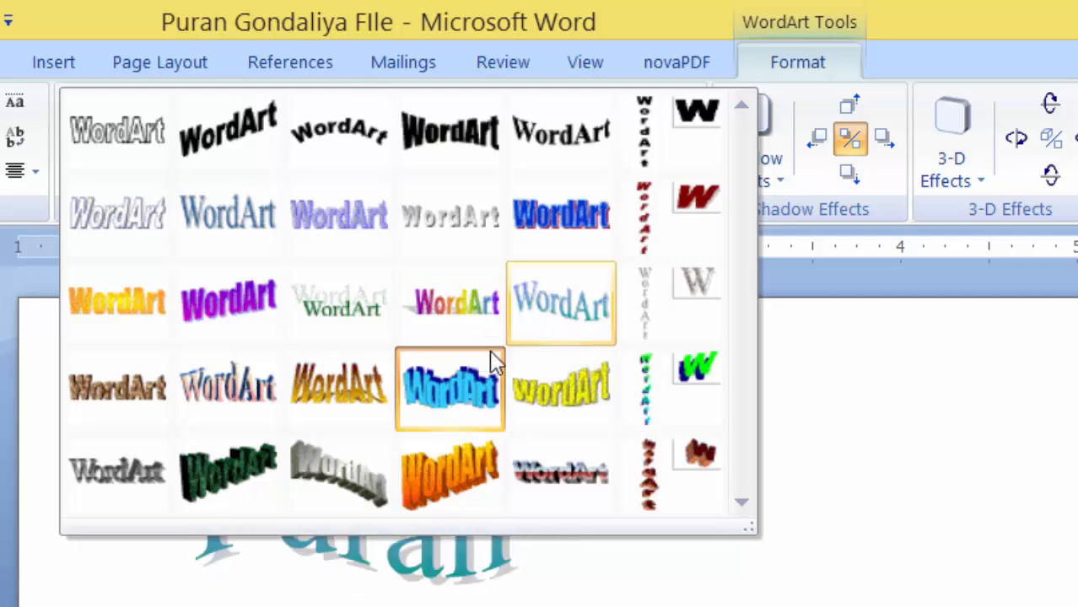
{"action": "left_click", "coordinate": [466, 380]}
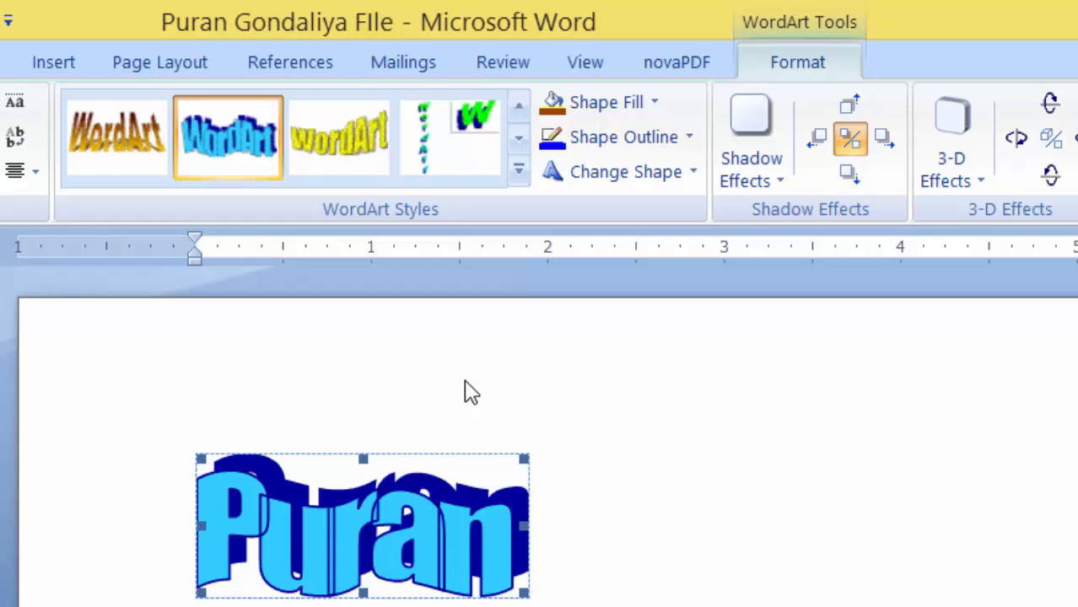
{"action": "left_click", "coordinate": [657, 106]}
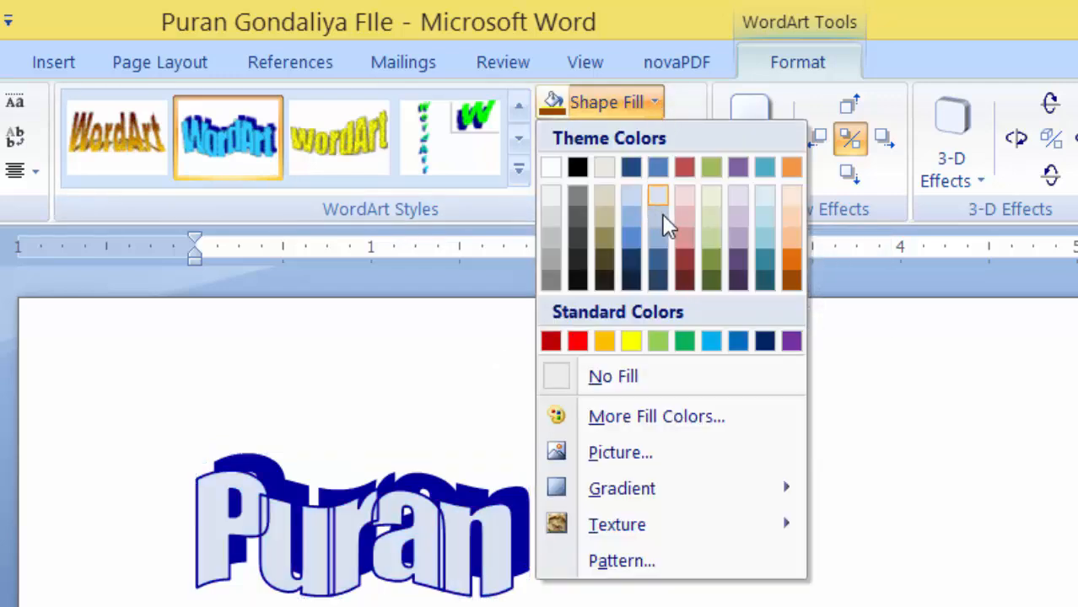
{"action": "left_click", "coordinate": [795, 255]}
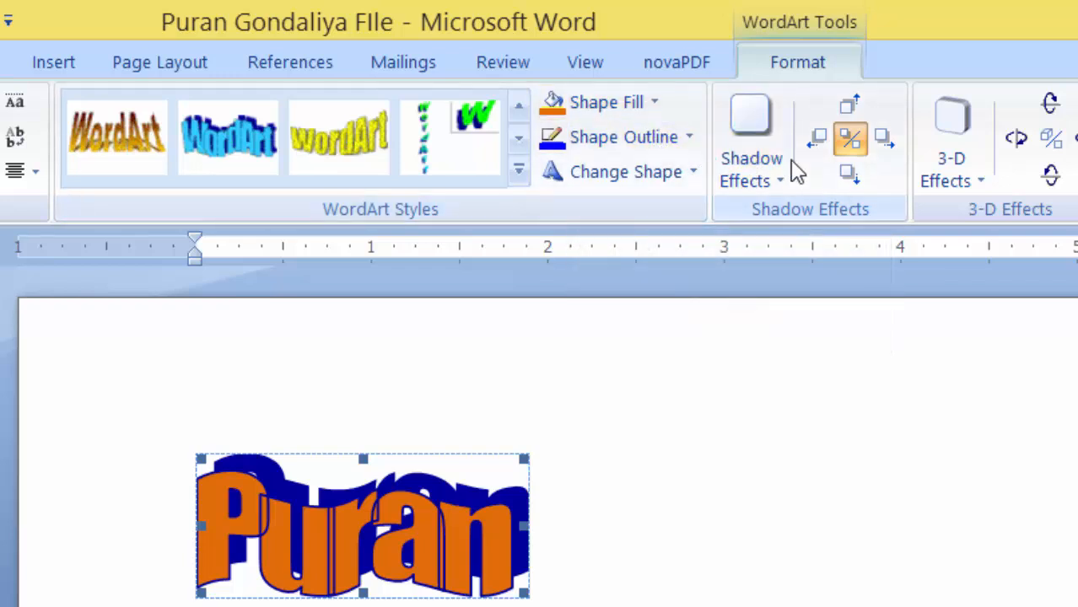
{"action": "left_click", "coordinate": [768, 155]}
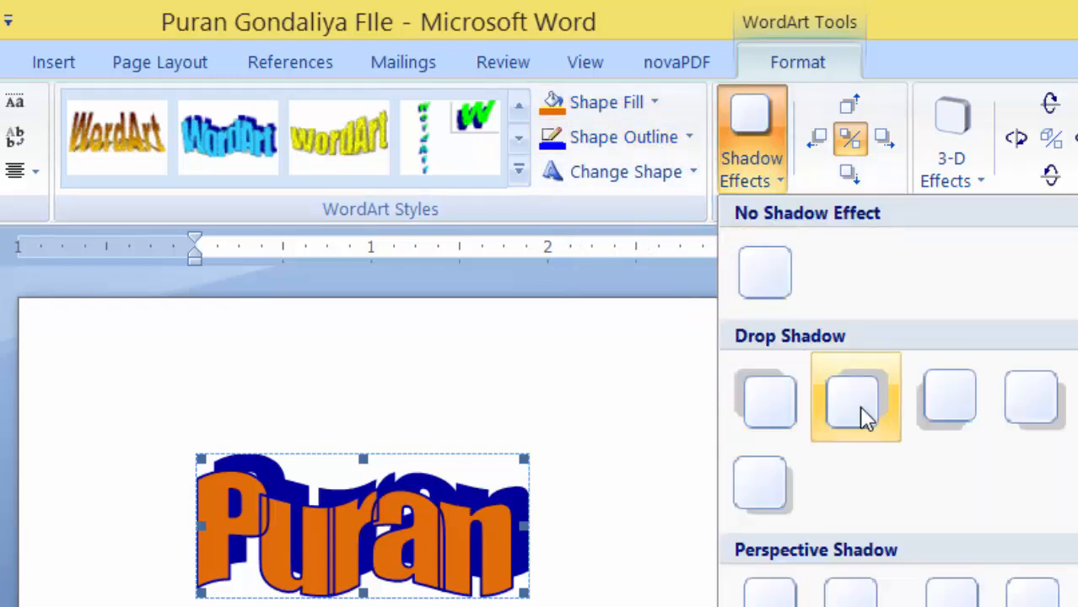
{"action": "left_click", "coordinate": [743, 139]}
{"action": "left_click", "coordinate": [962, 129]}
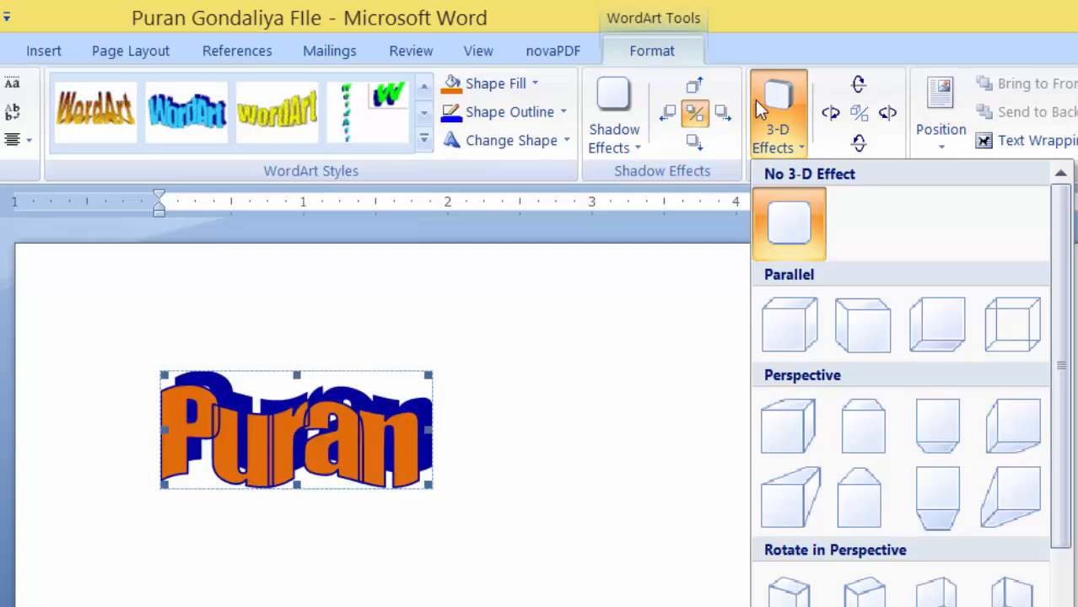
{"action": "left_click", "coordinate": [535, 374]}
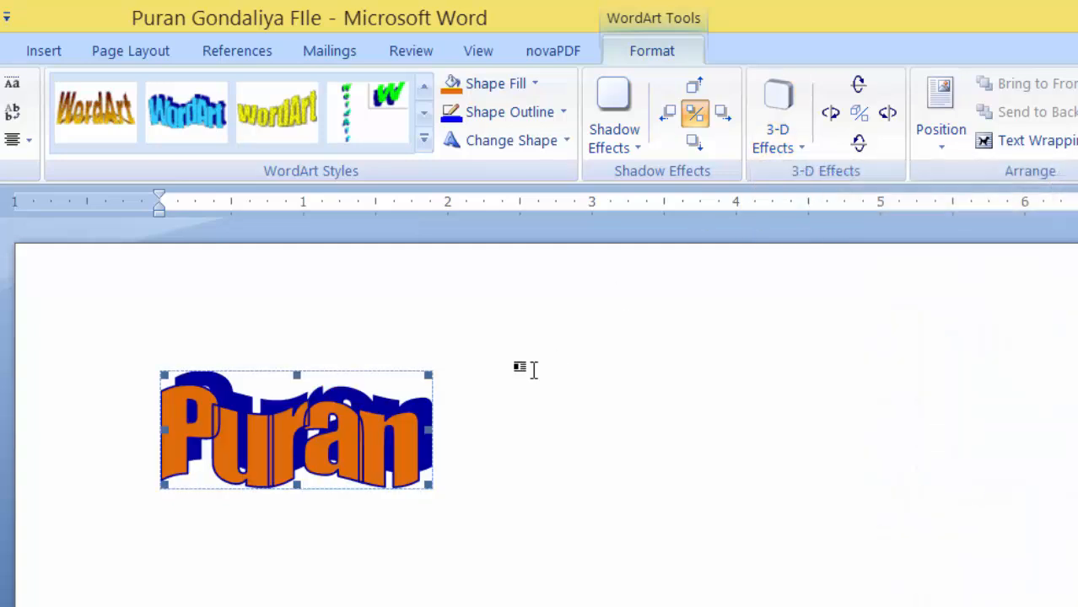
{"action": "left_click", "coordinate": [524, 557]}
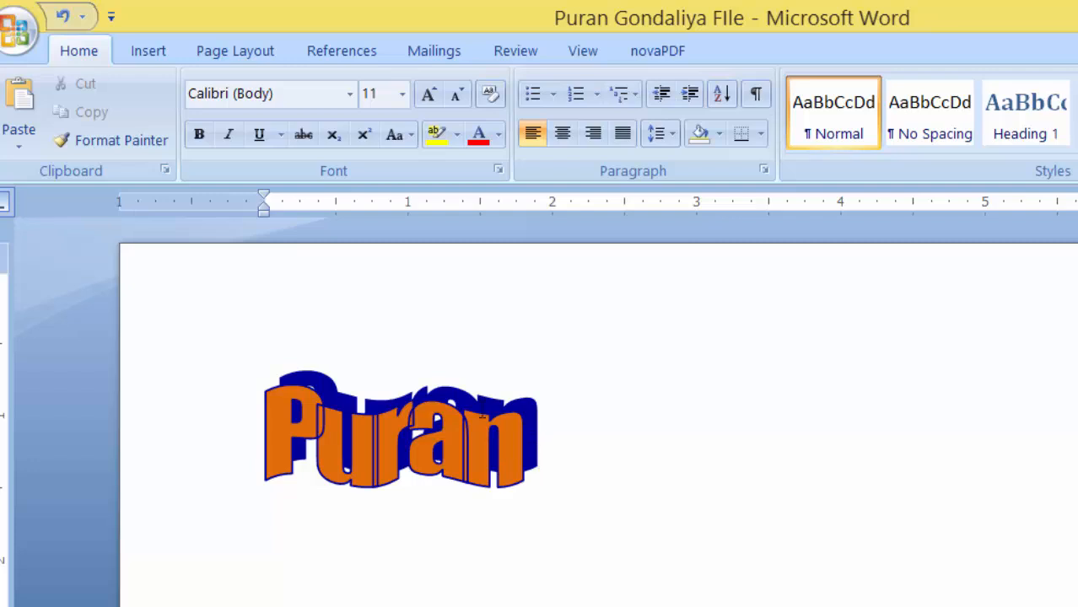
Replace the text of the existing WordArt with a different first name, keeping the Impact font at size 36.
{"action": "left_click", "coordinate": [481, 413]}
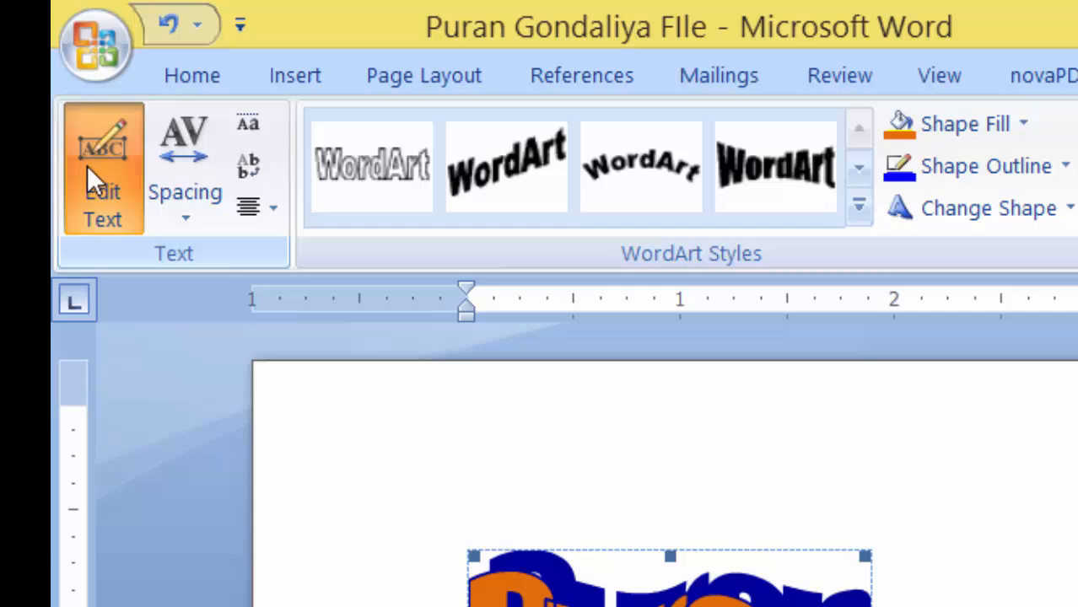
{"action": "left_click", "coordinate": [162, 319]}
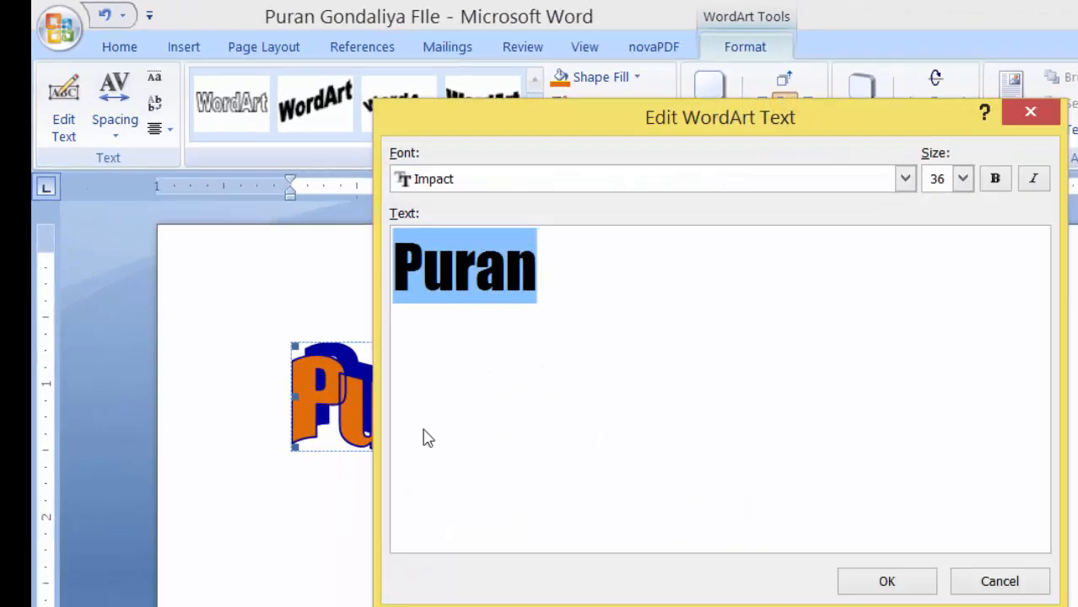
{"action": "left_click", "coordinate": [599, 318]}
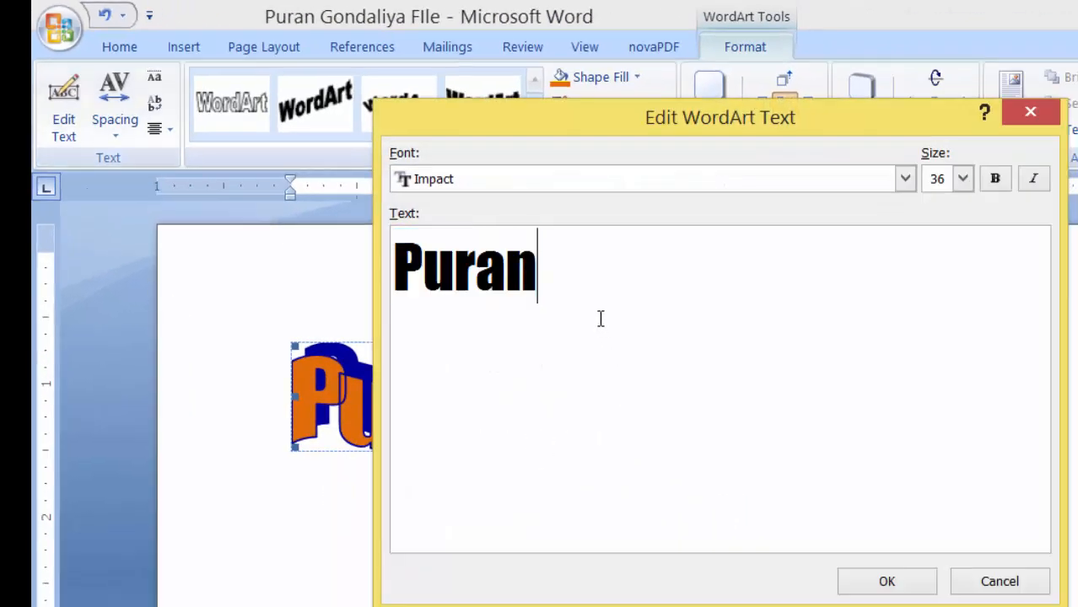
{"action": "key", "text": "Left"}
{"action": "key", "text": "Delete"}
{"action": "key", "text": "BackSpace"}
{"action": "key", "text": "BackSpace"}
{"action": "key", "text": "BackSpace"}
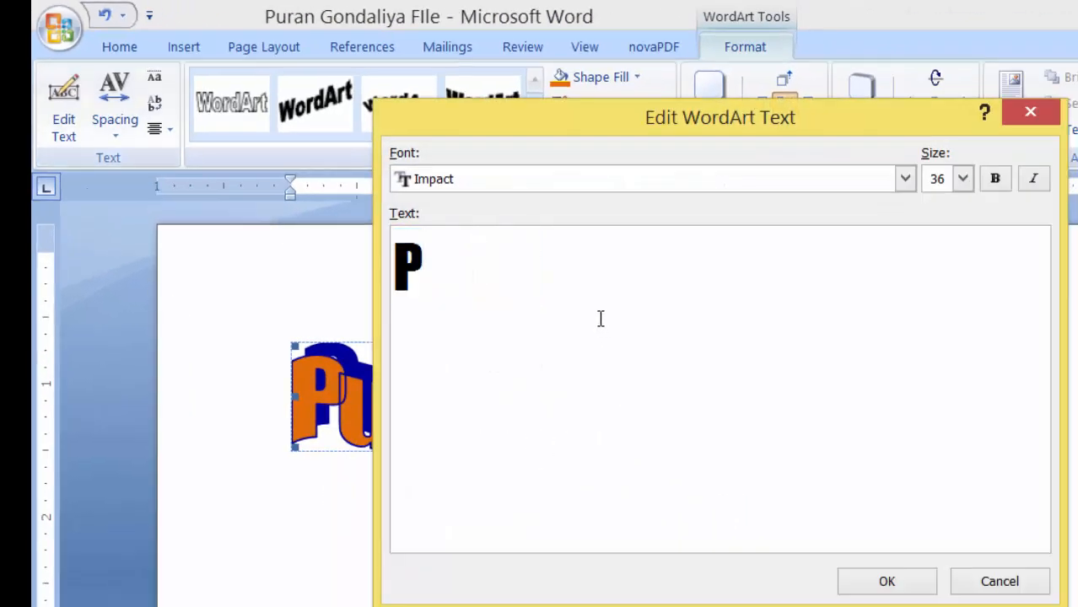
{"action": "key", "text": "BackSpace"}
{"action": "type", "text": "Aayush"}
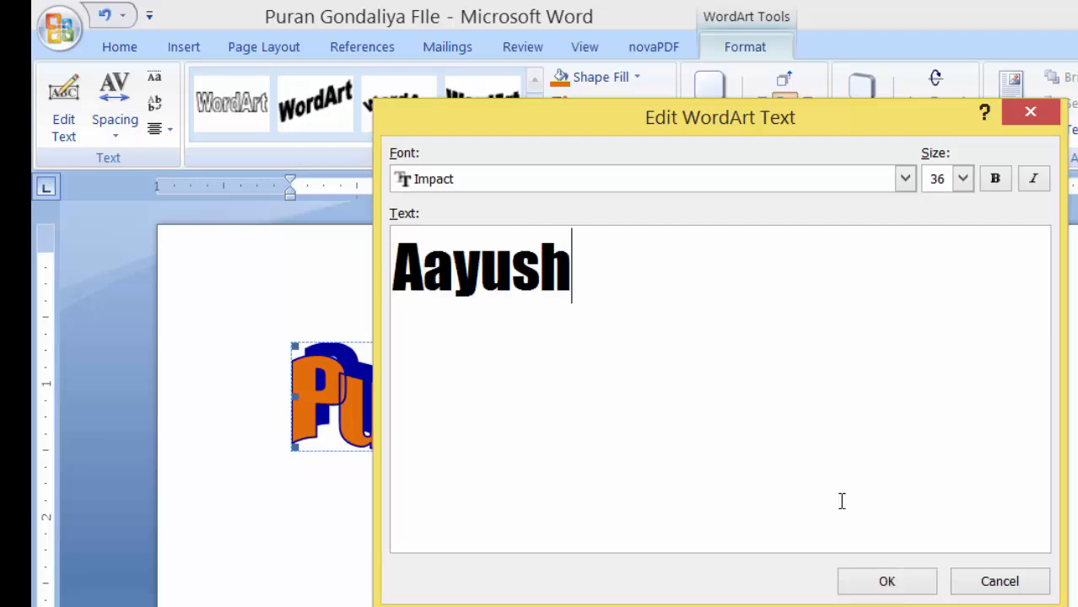
{"action": "left_click", "coordinate": [897, 581]}
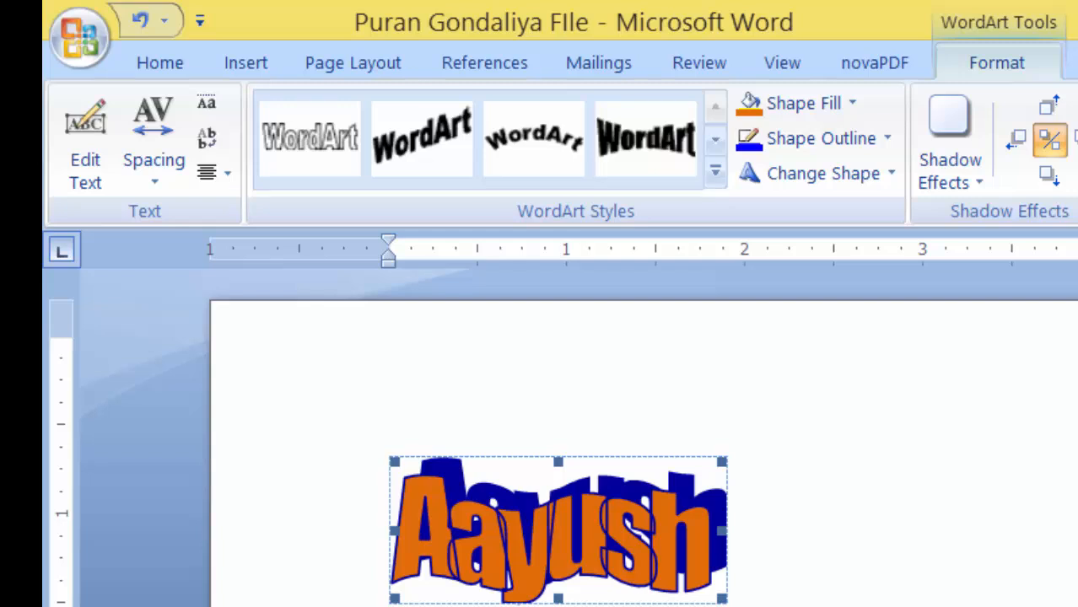
Try Loose and Very Loose character spacing on the WordArt and settle on Normal spacing.
{"action": "left_click", "coordinate": [160, 151]}
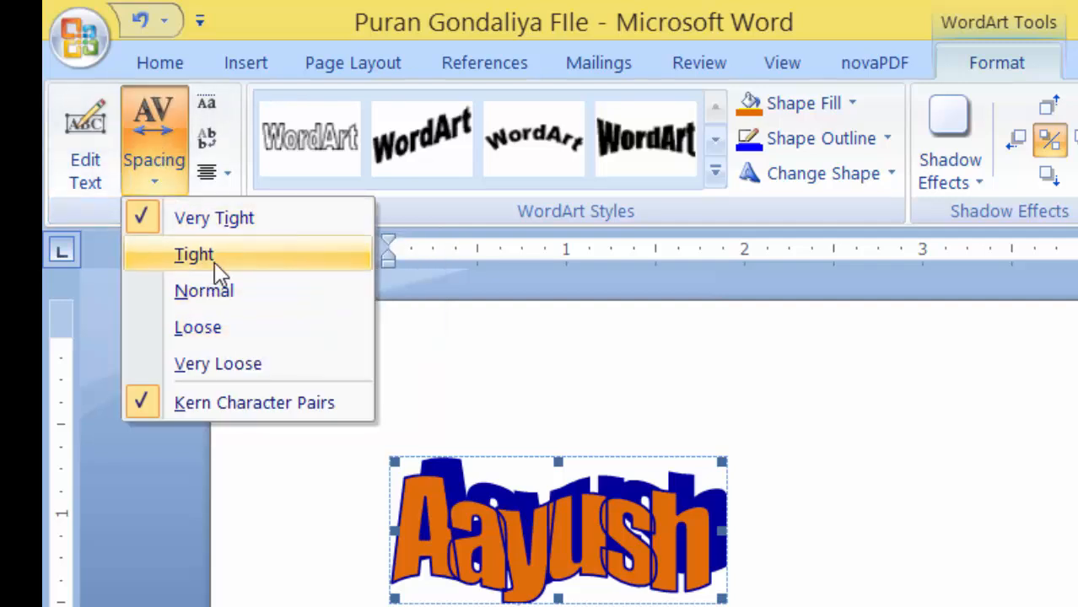
{"action": "left_click", "coordinate": [210, 334]}
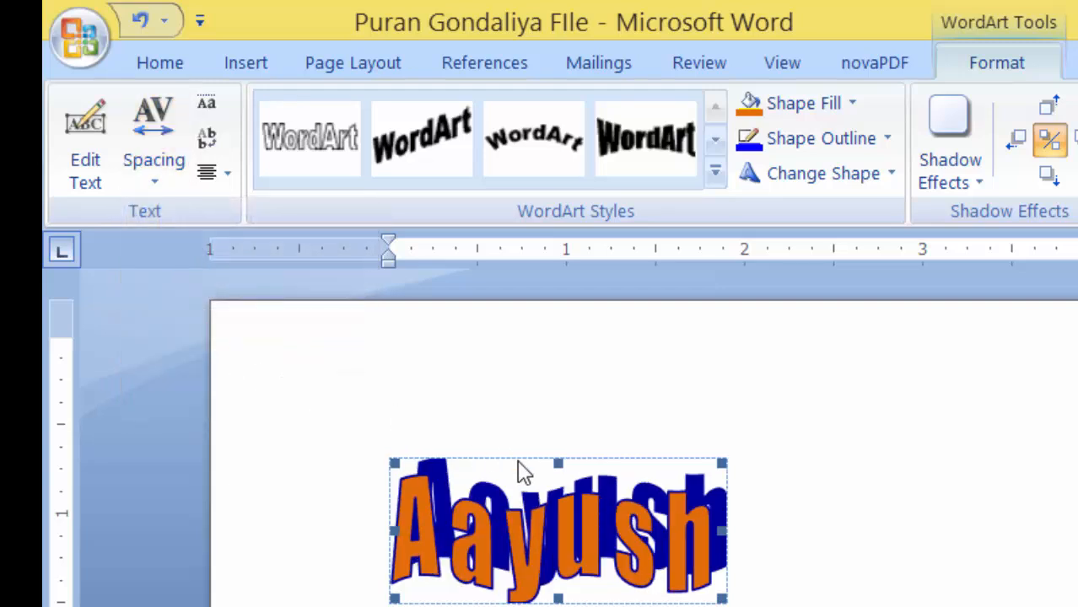
{"action": "left_click", "coordinate": [140, 185]}
{"action": "left_click", "coordinate": [179, 368]}
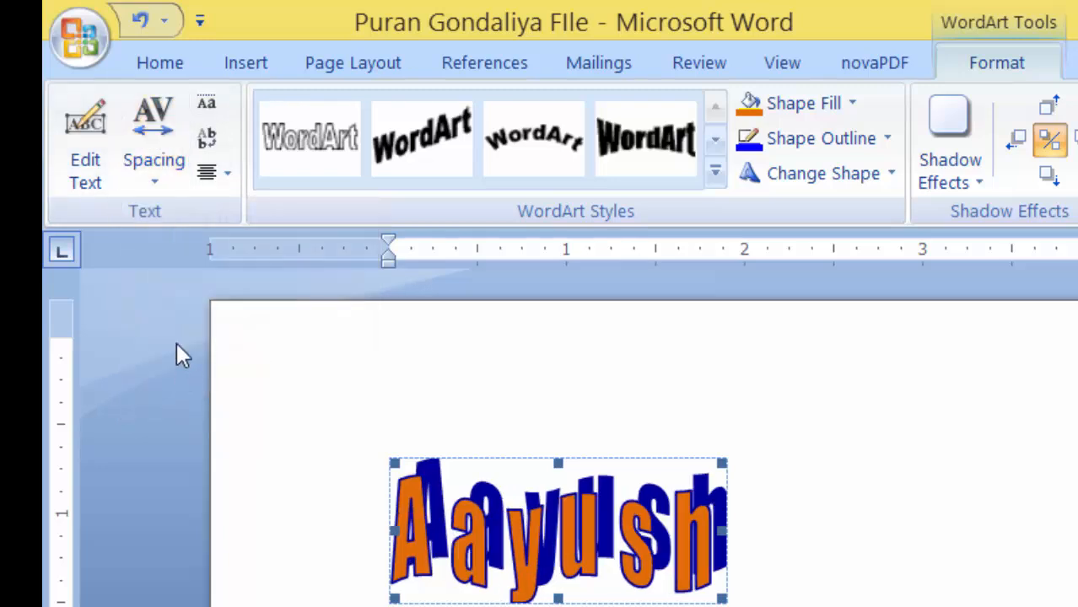
{"action": "left_click", "coordinate": [149, 179]}
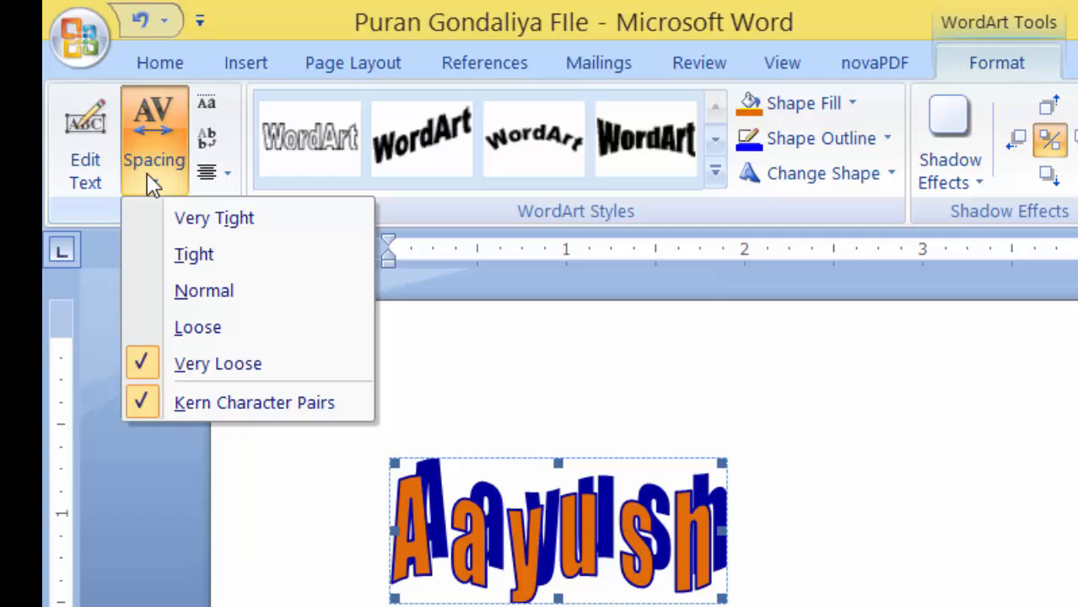
{"action": "left_click", "coordinate": [201, 295]}
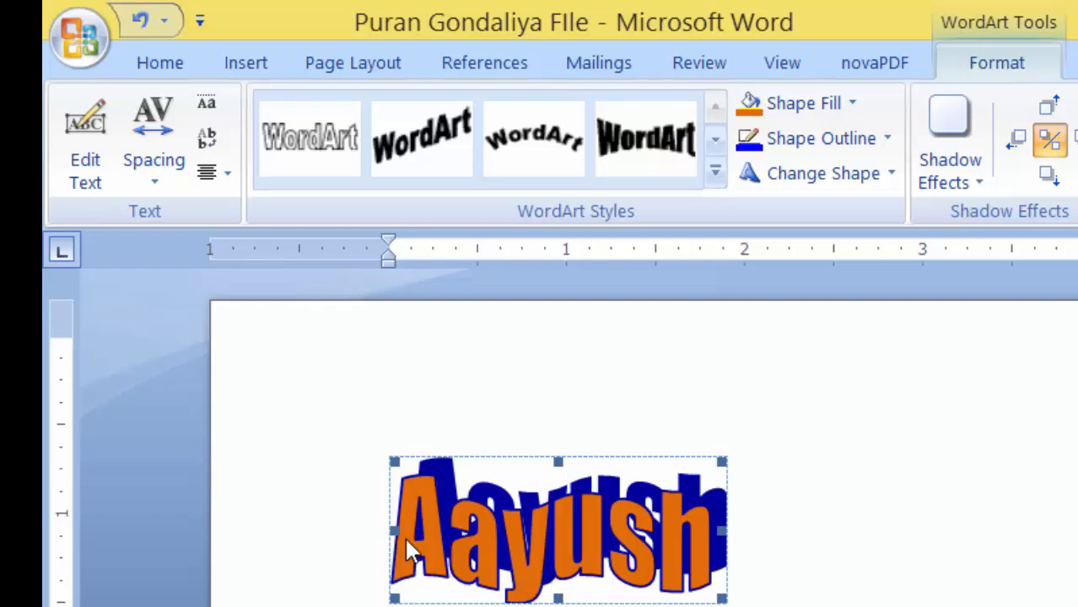
Turn even letter height on and off for the WordArt and stack its letters vertically.
{"action": "left_click", "coordinate": [205, 104]}
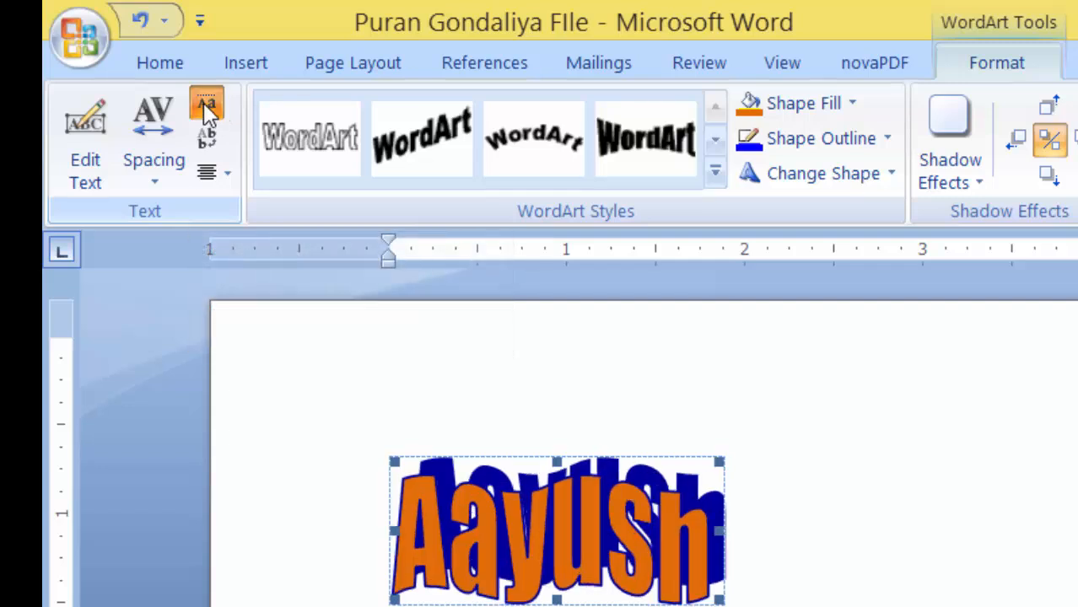
{"action": "left_click", "coordinate": [205, 105]}
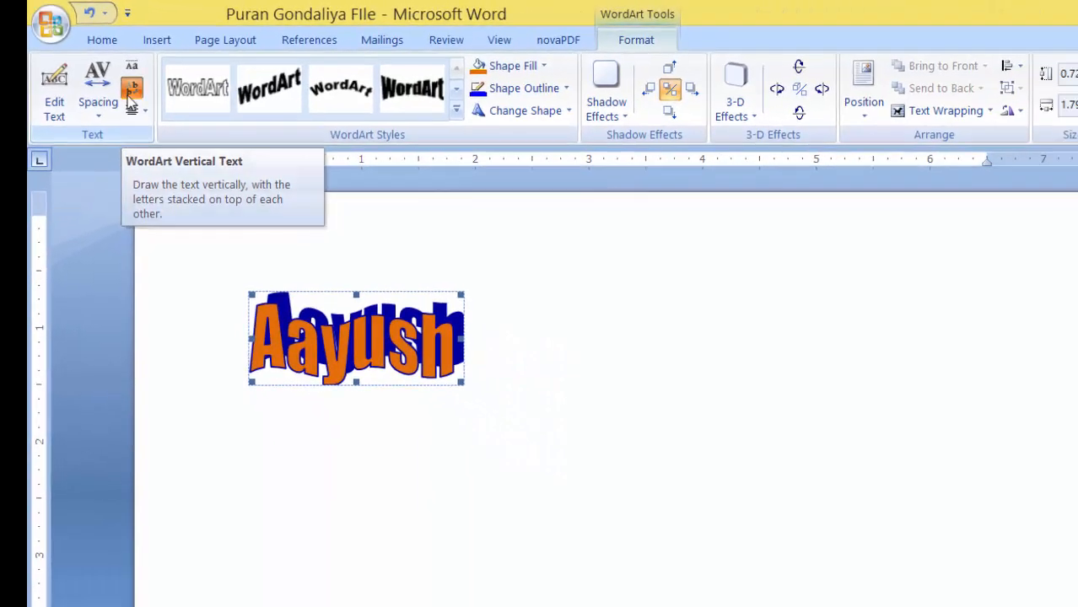
{"action": "left_click", "coordinate": [206, 144]}
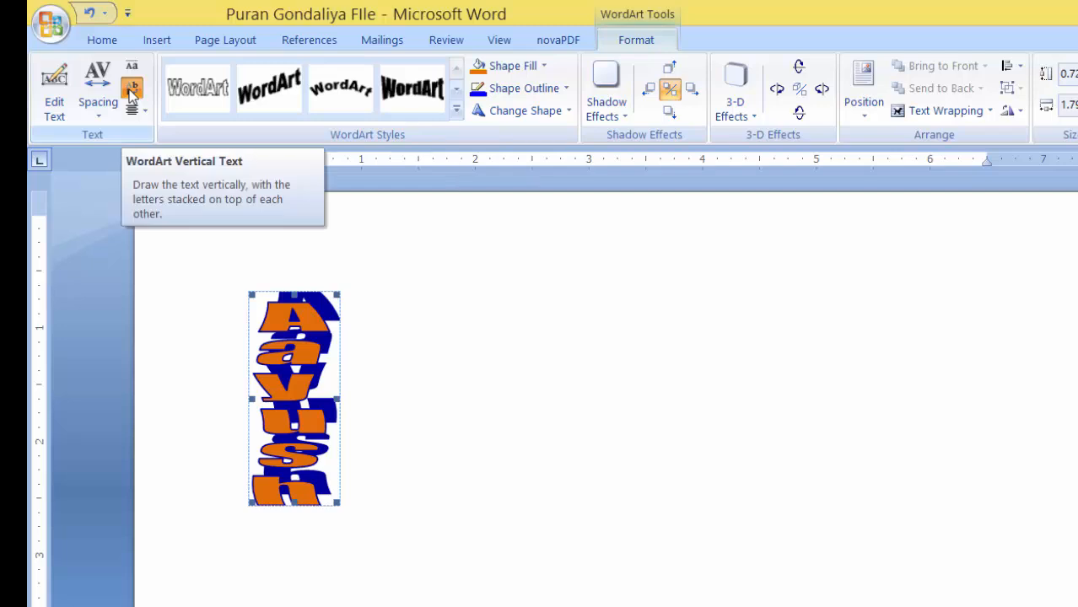
{"action": "left_click", "coordinate": [434, 322]}
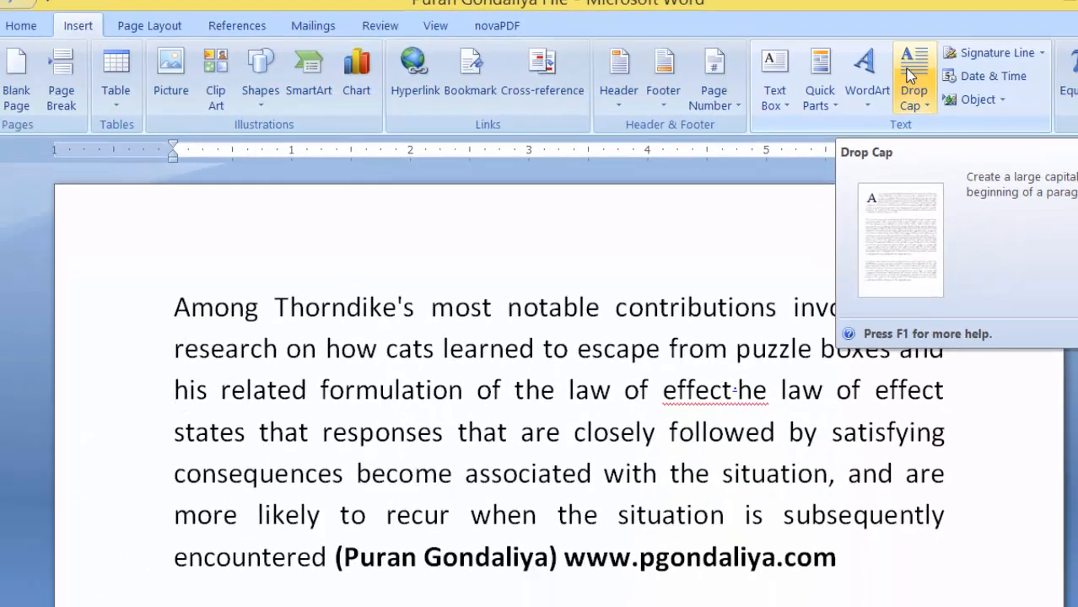
Apply a Dropped drop cap to the first letter of the paragraph starting with "Among Thorndike's".
{"action": "left_click", "coordinate": [909, 75]}
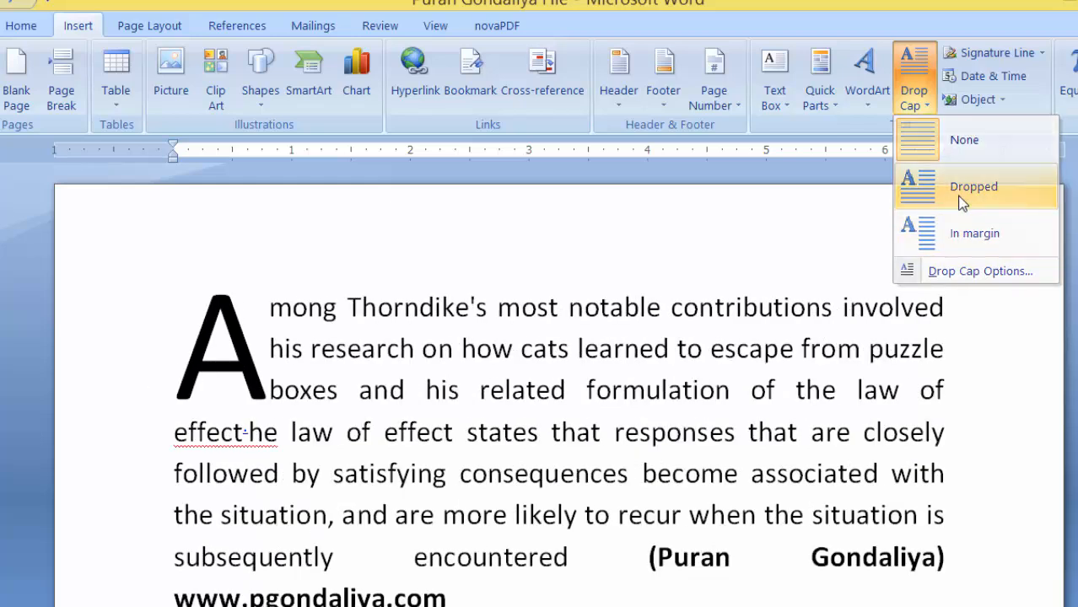
{"action": "left_click", "coordinate": [963, 204]}
{"action": "left_click", "coordinate": [346, 378]}
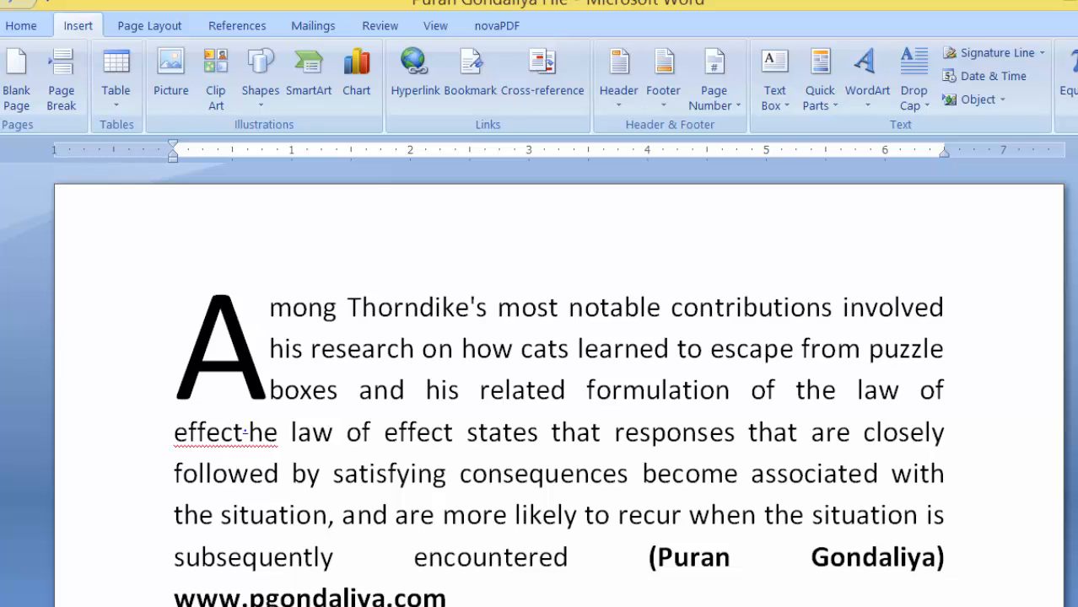
Customise the dropped letter "A" to drop 4 lines with a 0.2" distance from the text.
{"action": "left_click", "coordinate": [242, 321]}
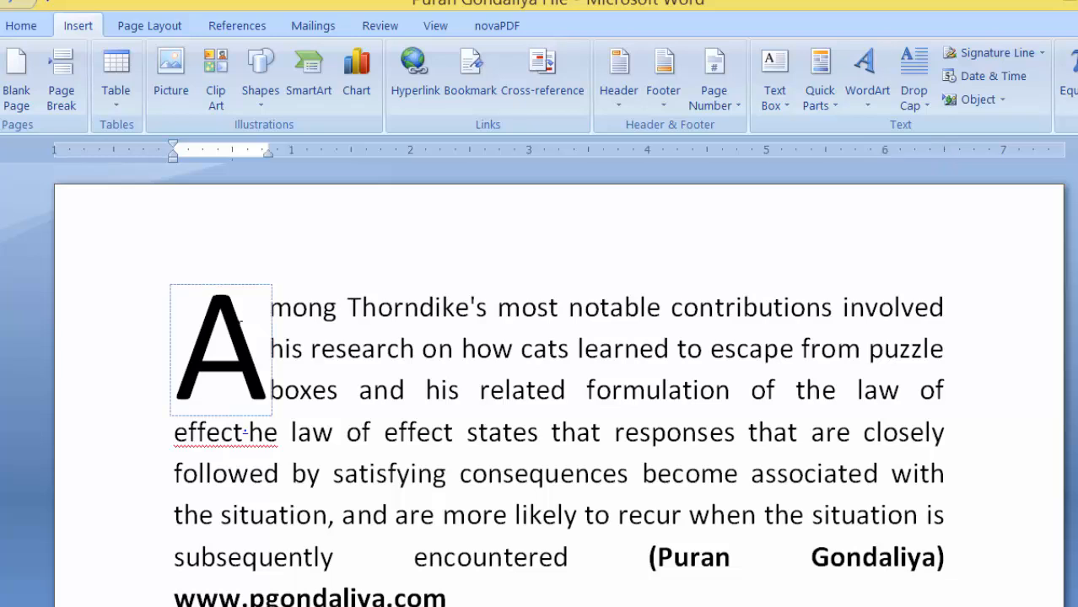
{"action": "left_click", "coordinate": [270, 362]}
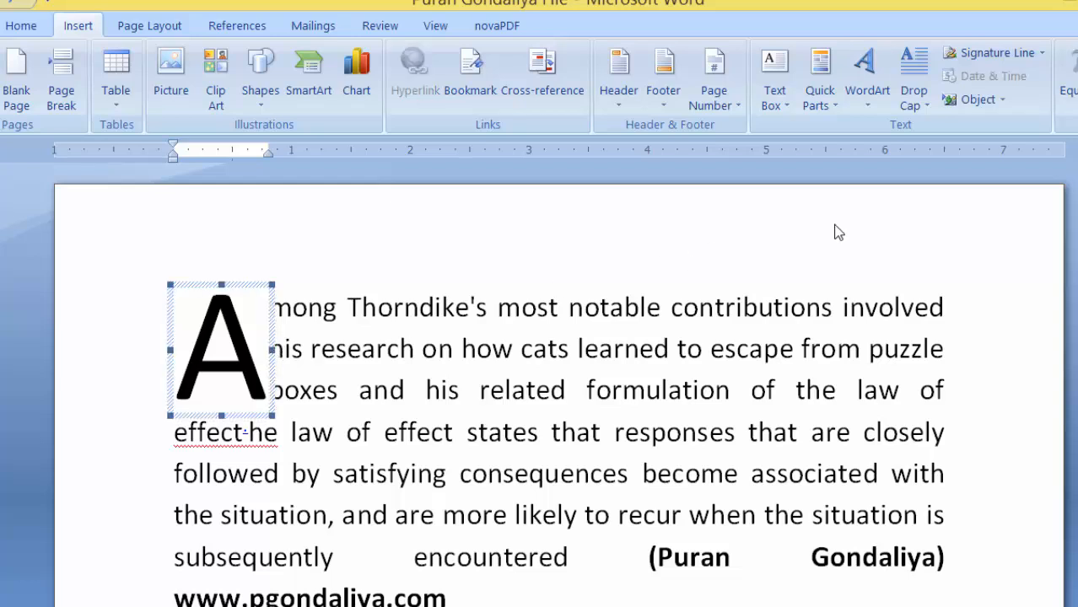
{"action": "left_click", "coordinate": [915, 98]}
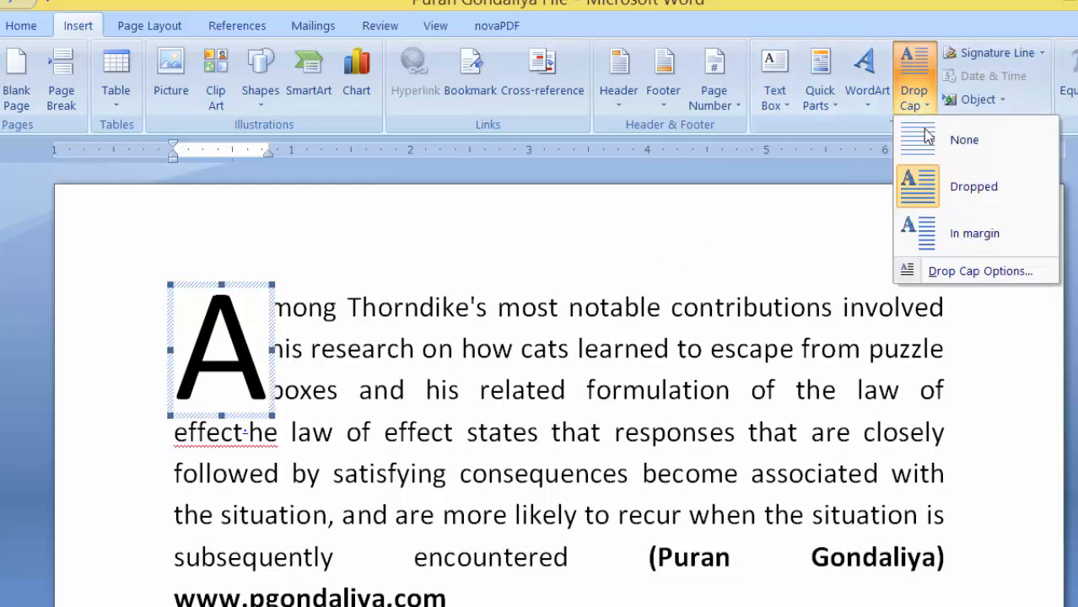
{"action": "left_click", "coordinate": [964, 272]}
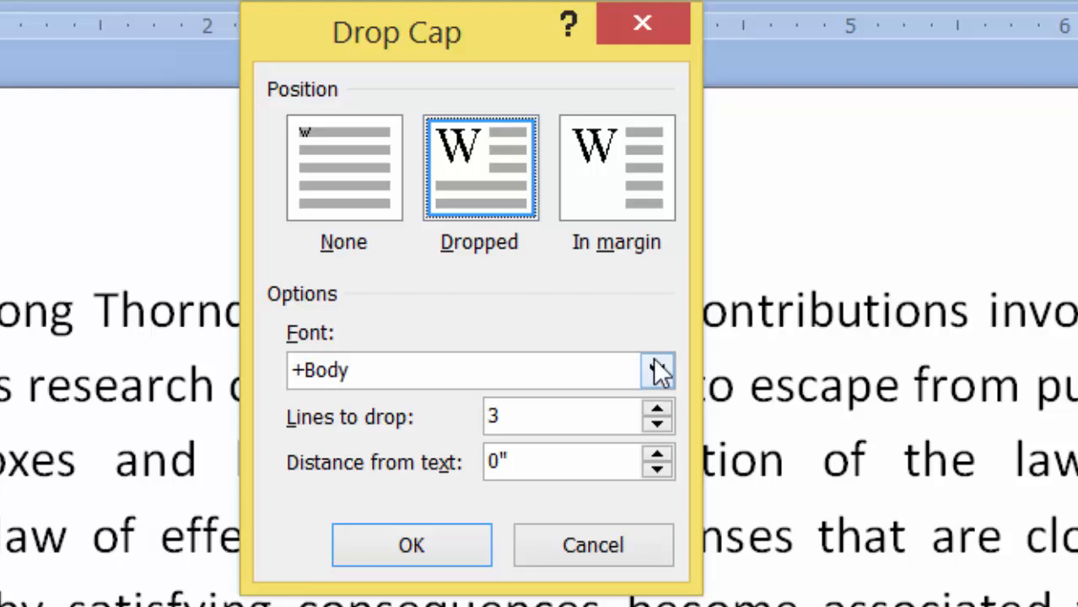
{"action": "left_click", "coordinate": [657, 370]}
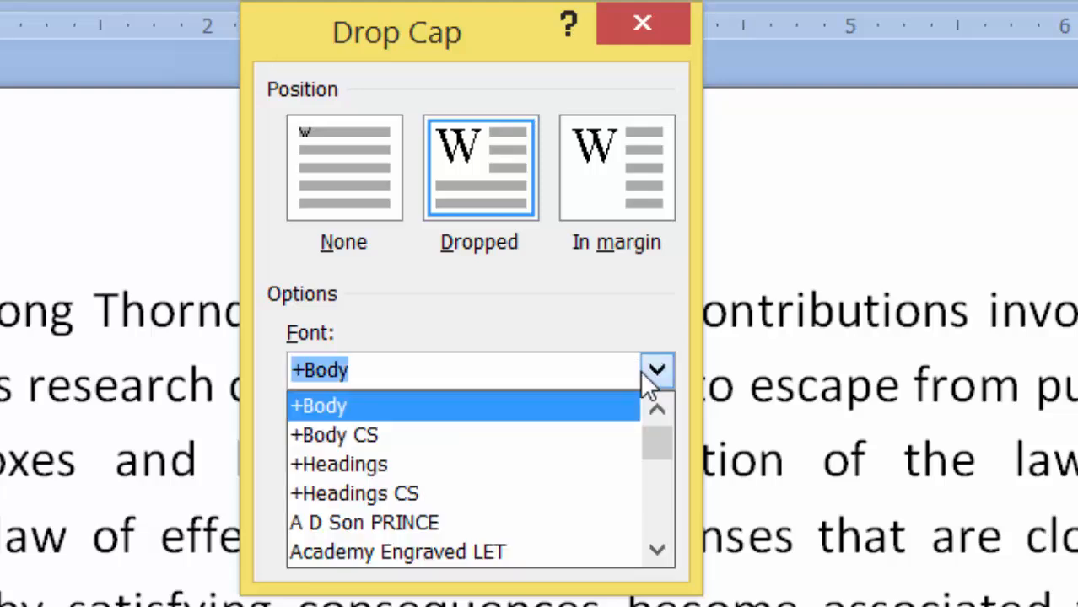
{"action": "left_click", "coordinate": [648, 376]}
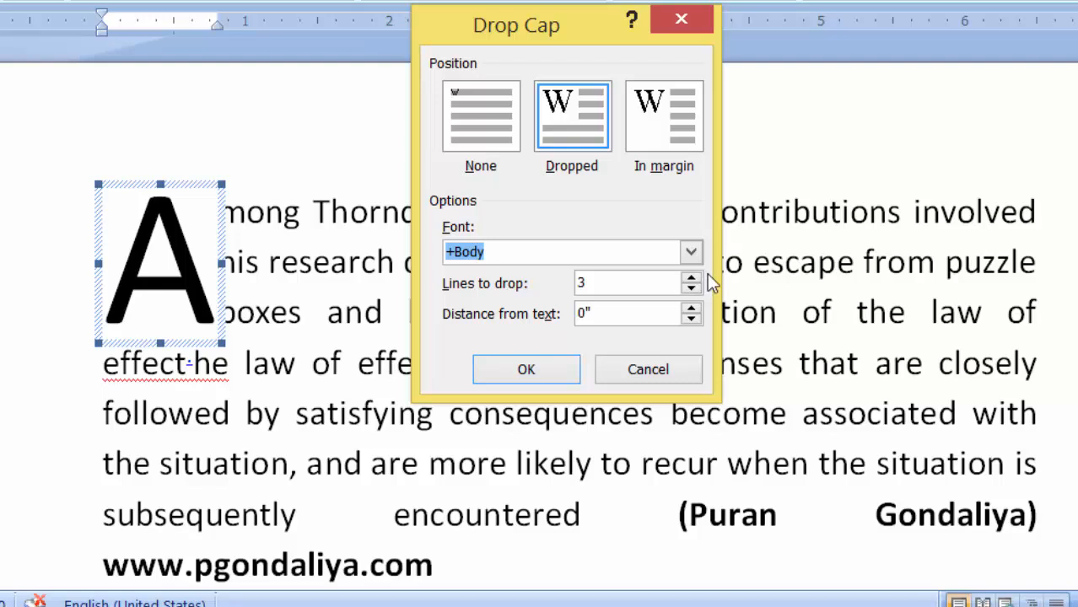
{"action": "left_click", "coordinate": [691, 280]}
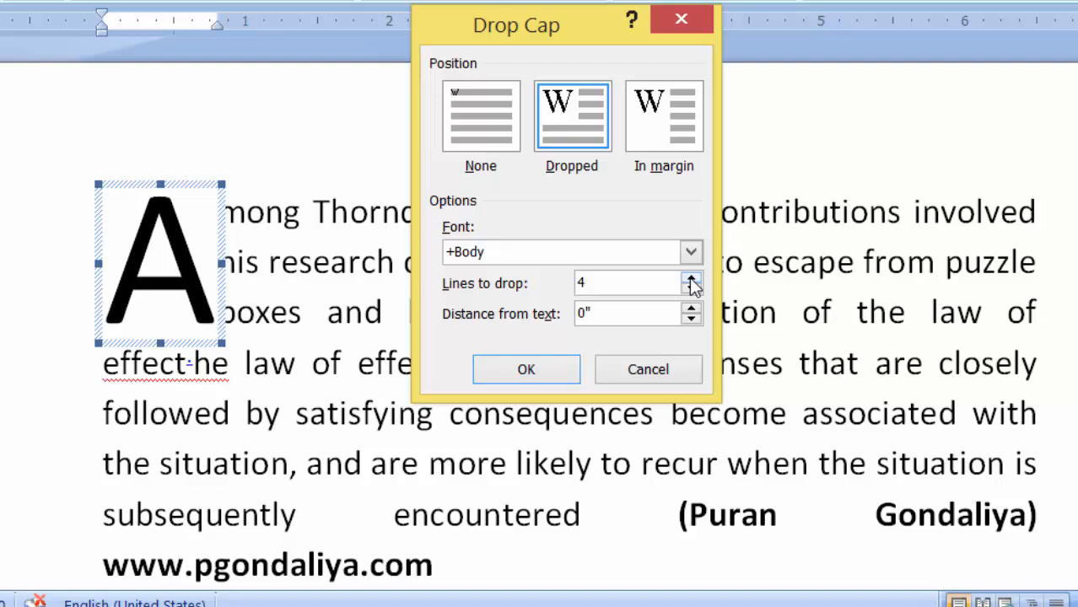
{"action": "left_click", "coordinate": [600, 313]}
{"action": "left_click", "coordinate": [691, 309]}
{"action": "left_click", "coordinate": [691, 309]}
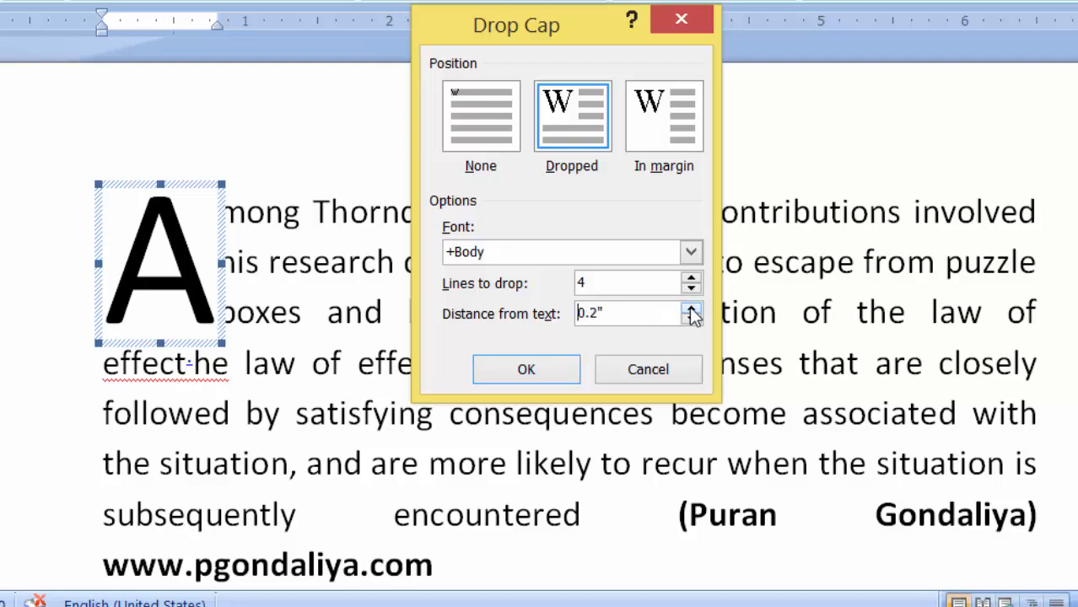
{"action": "left_click", "coordinate": [540, 374]}
{"action": "left_click", "coordinate": [417, 411]}
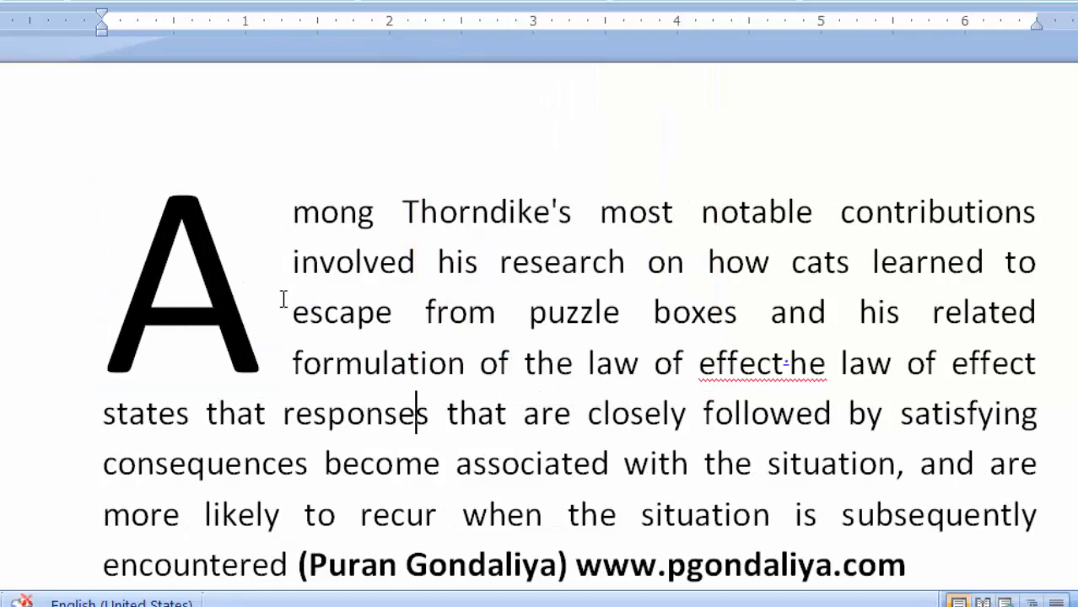
Remove the drop cap from the paragraph starting with "Among Thorndike's" by setting it to None.
{"action": "left_click", "coordinate": [297, 219]}
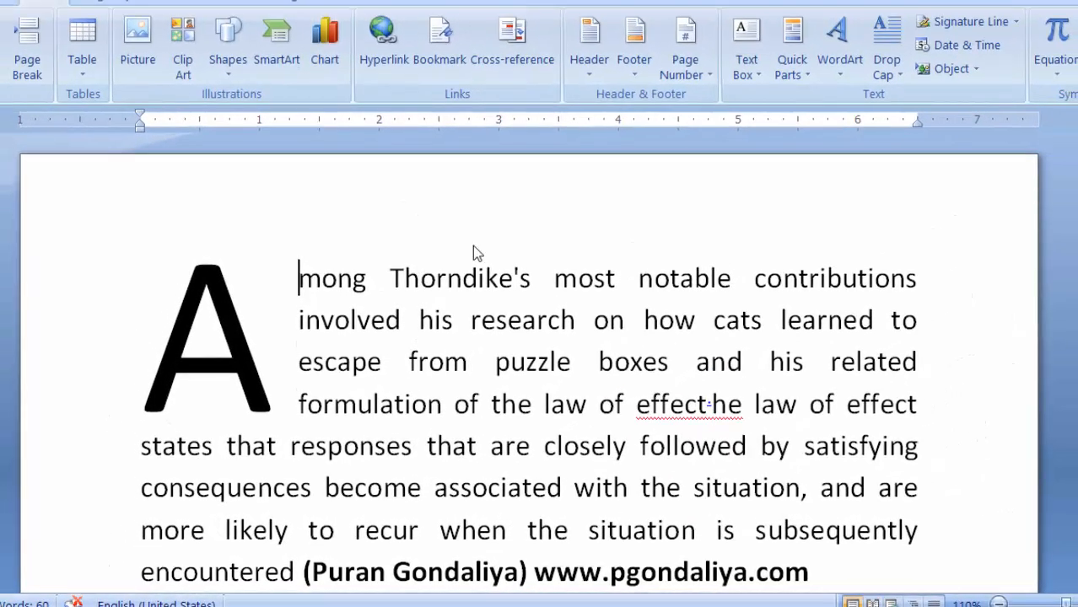
{"action": "left_click", "coordinate": [886, 66]}
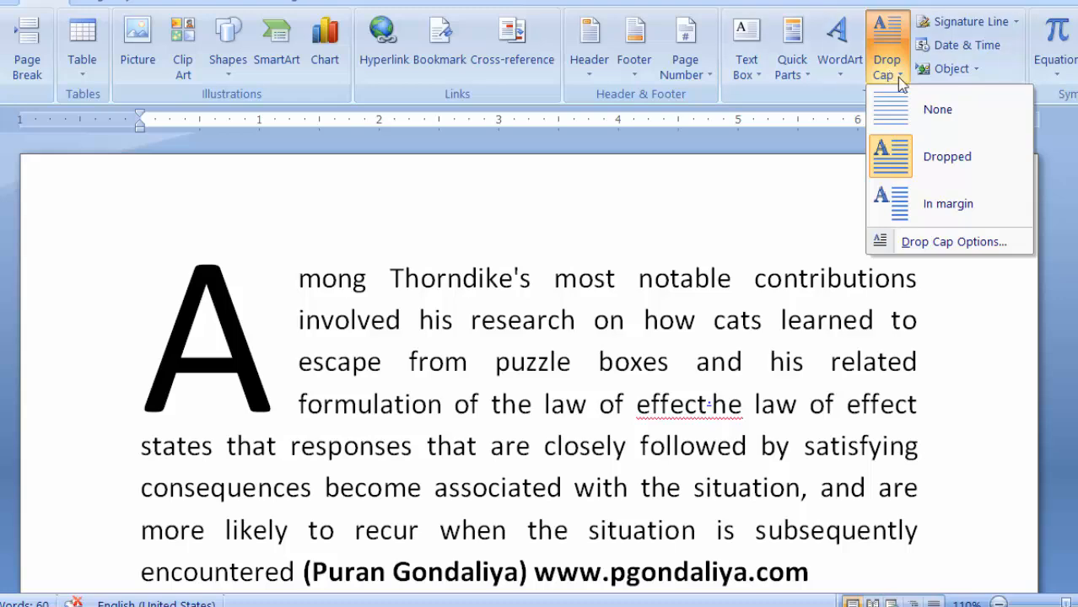
{"action": "left_click", "coordinate": [928, 110]}
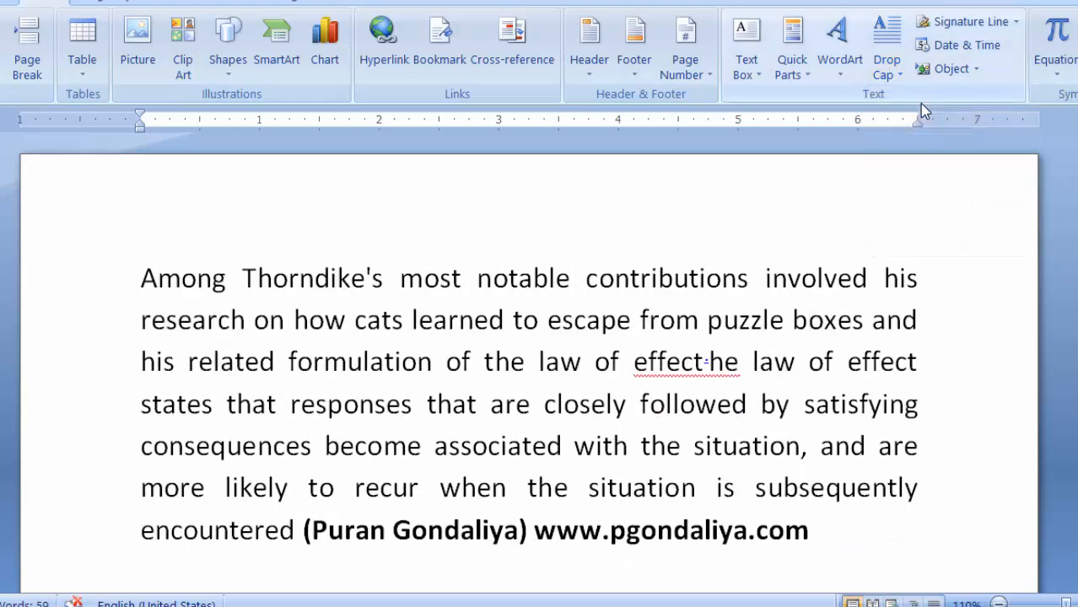
Insert the black circled 5 symbol from the Dingbats subset (character code 277A) on a new line below the paragraph.
{"action": "key", "text": "Return"}
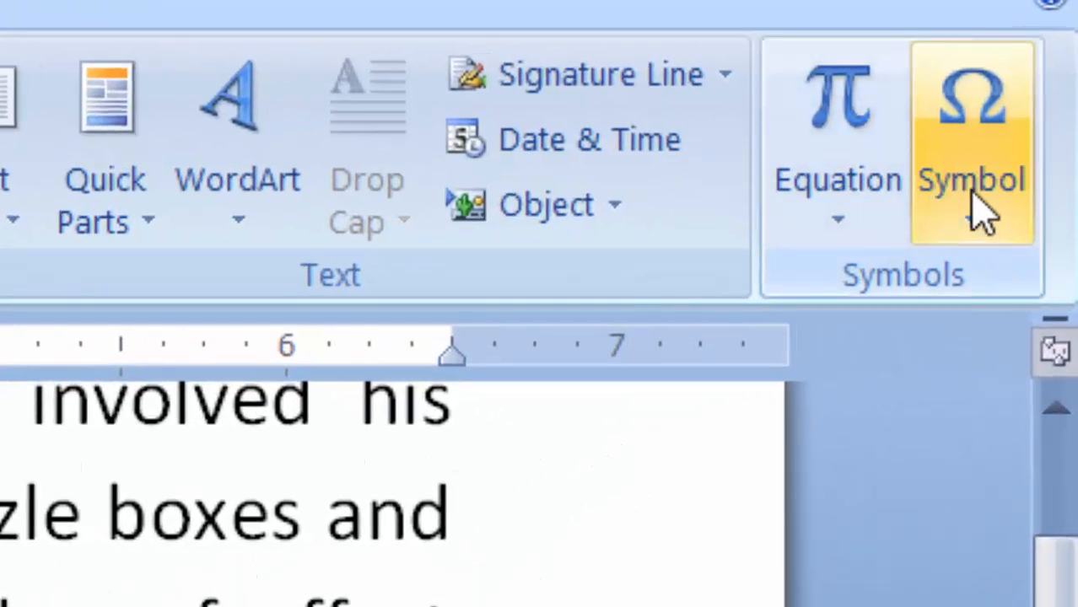
{"action": "left_click", "coordinate": [978, 211]}
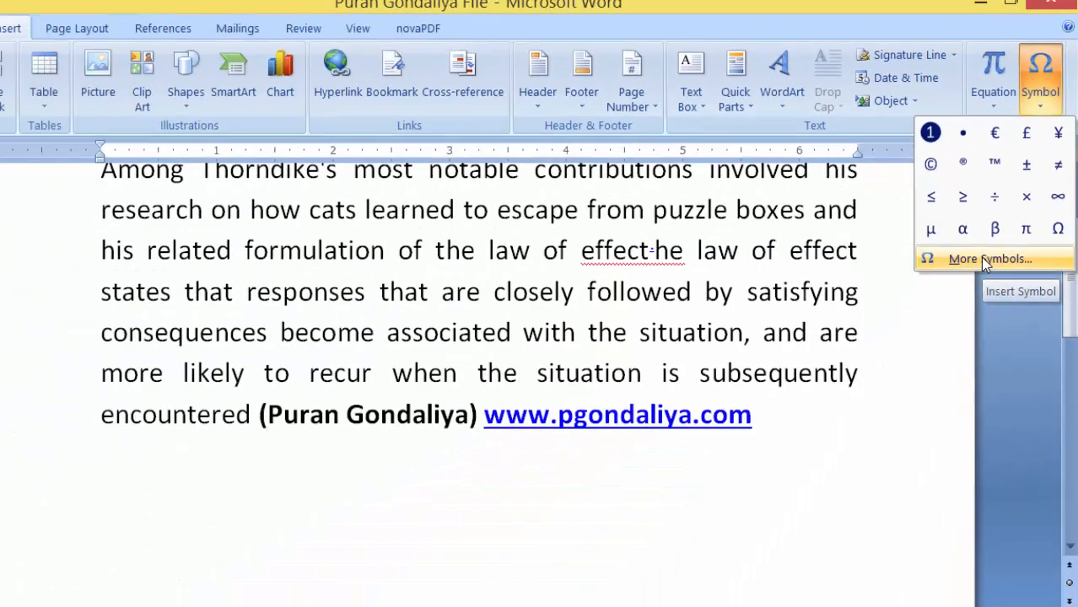
{"action": "left_click", "coordinate": [785, 562]}
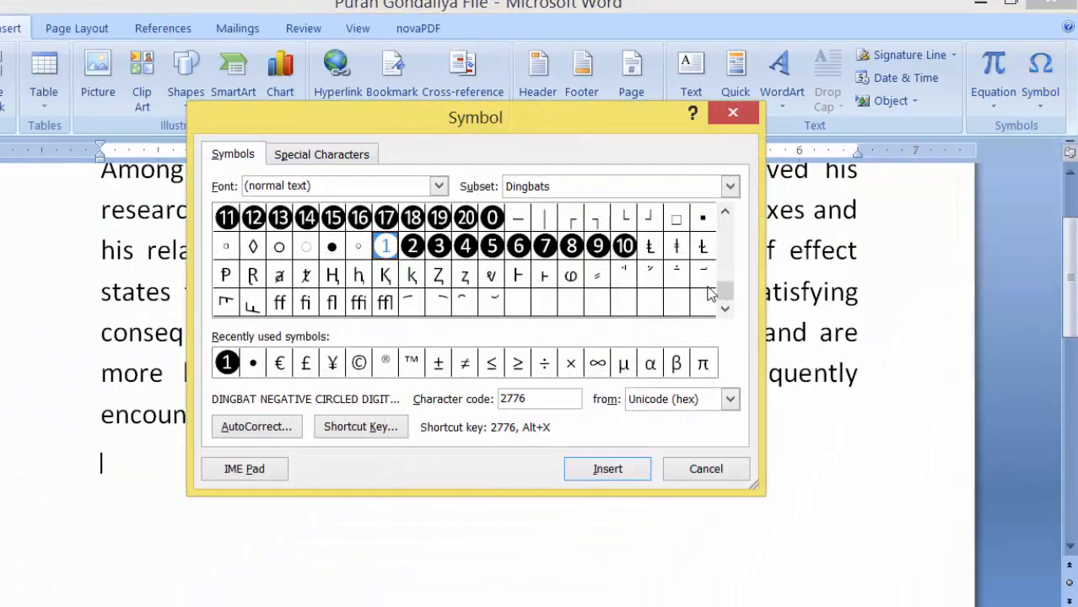
{"action": "mouse_move", "coordinate": [728, 291]}
{"action": "left_mouse_down"}
{"action": "mouse_move", "coordinate": [727, 279]}
{"action": "mouse_move", "coordinate": [727, 291]}
{"action": "left_mouse_up"}
{"action": "left_click", "coordinate": [436, 190]}
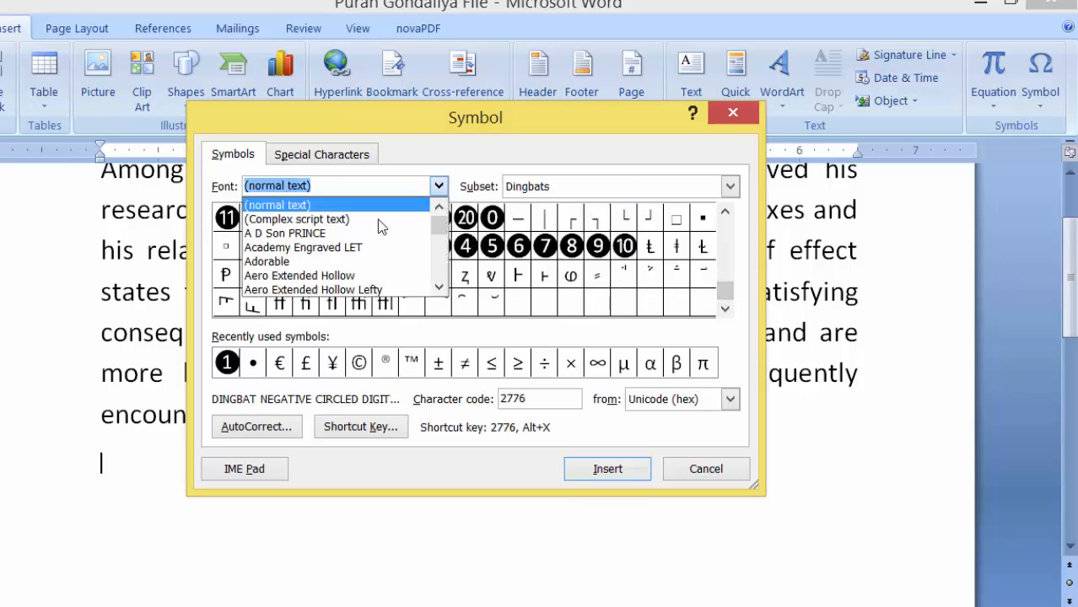
{"action": "scroll", "coordinate": [354, 239], "scroll_direction": "down", "scroll_amount": 1}
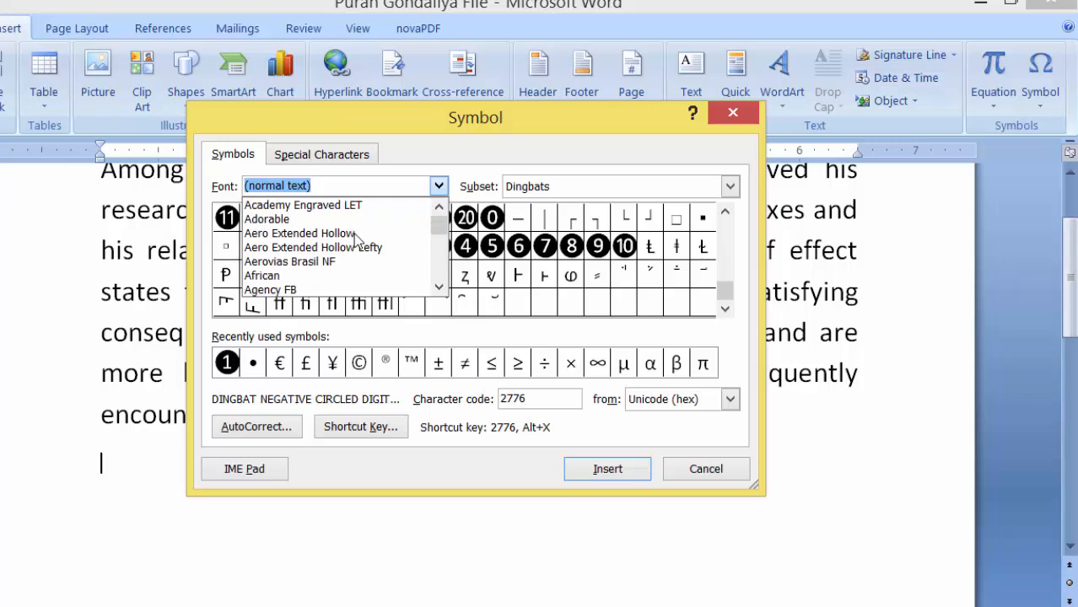
{"action": "scroll", "coordinate": [354, 239], "scroll_direction": "down", "scroll_amount": 3}
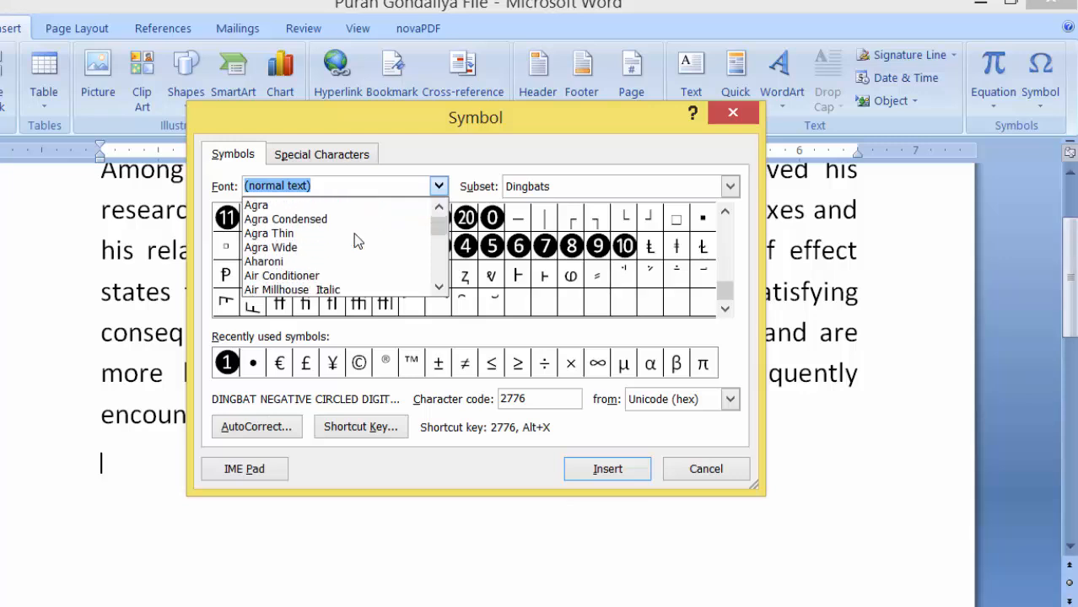
{"action": "left_click", "coordinate": [516, 272]}
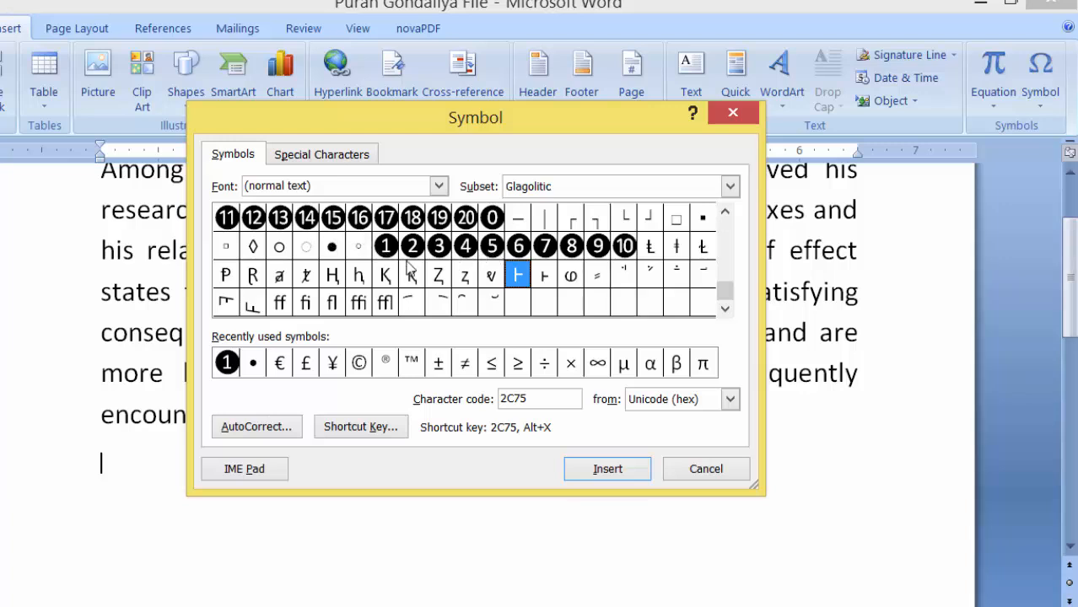
{"action": "left_click", "coordinate": [359, 363]}
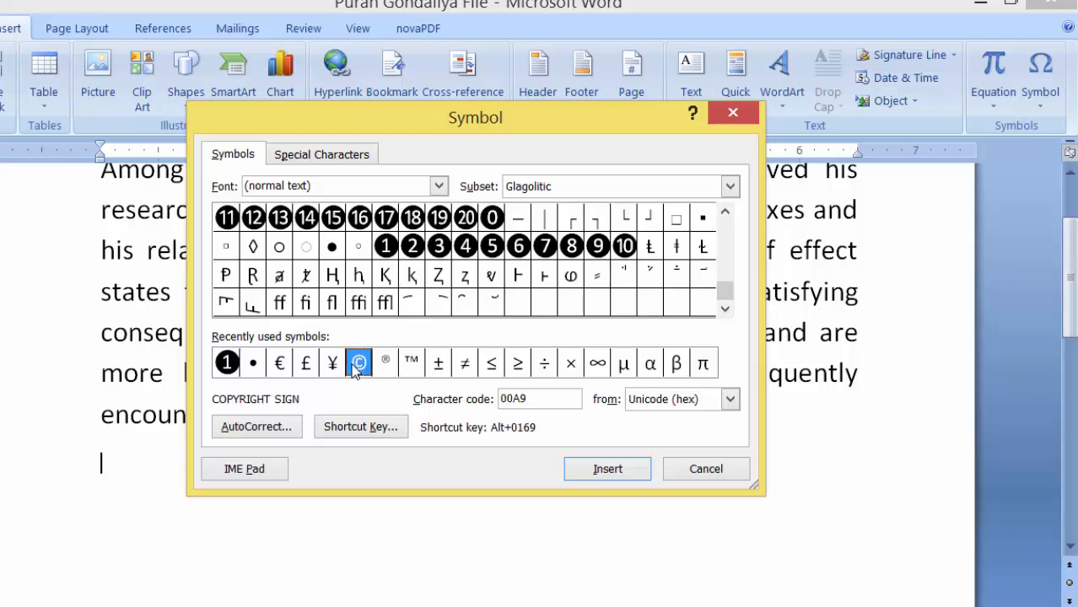
{"action": "left_click", "coordinate": [492, 246]}
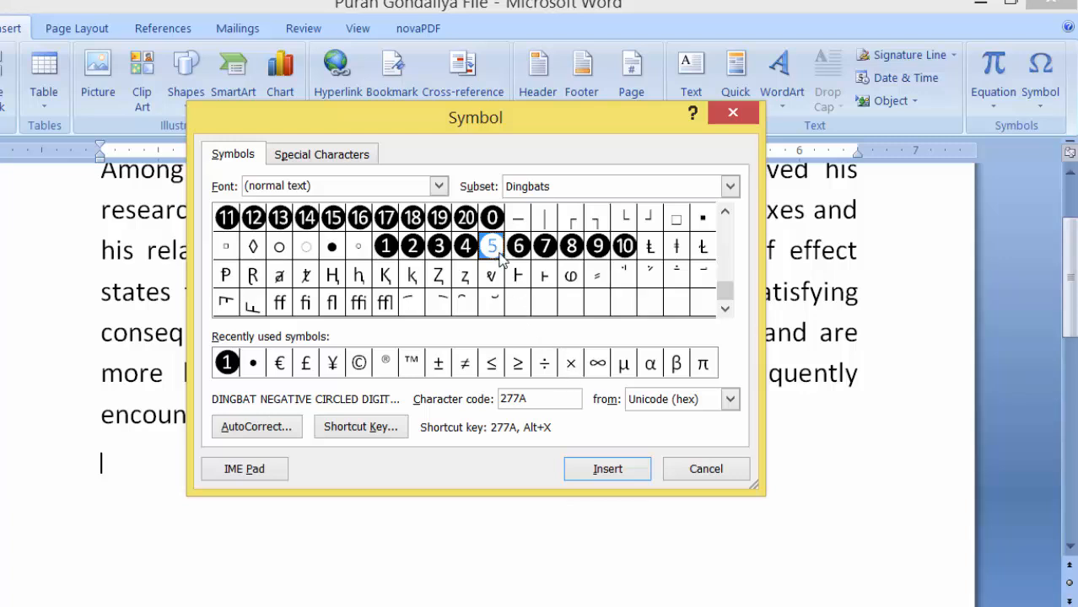
{"action": "left_click", "coordinate": [605, 472]}
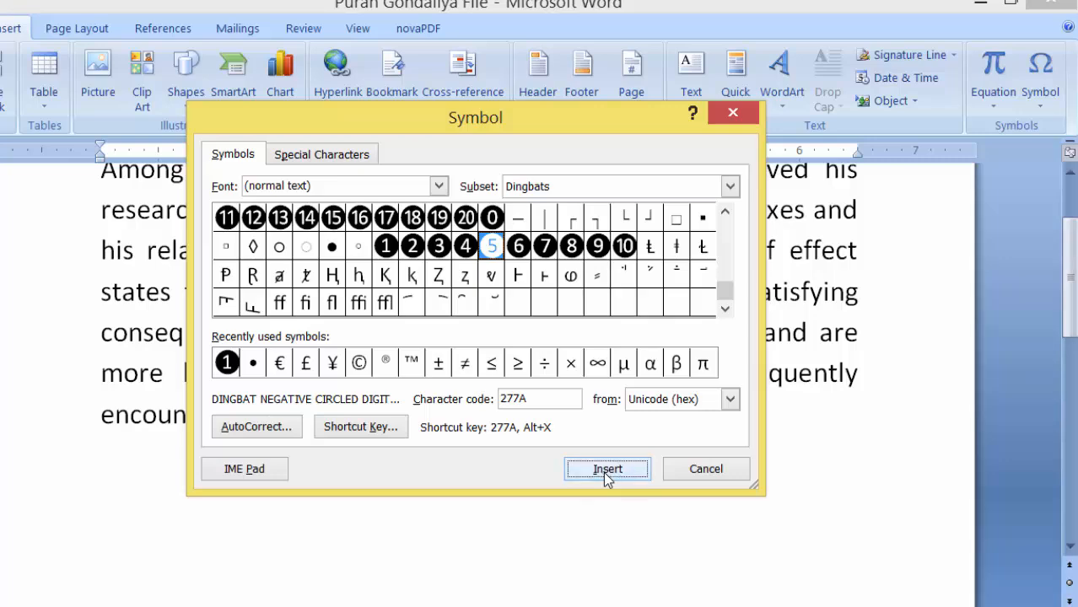
{"action": "left_click", "coordinate": [677, 470]}
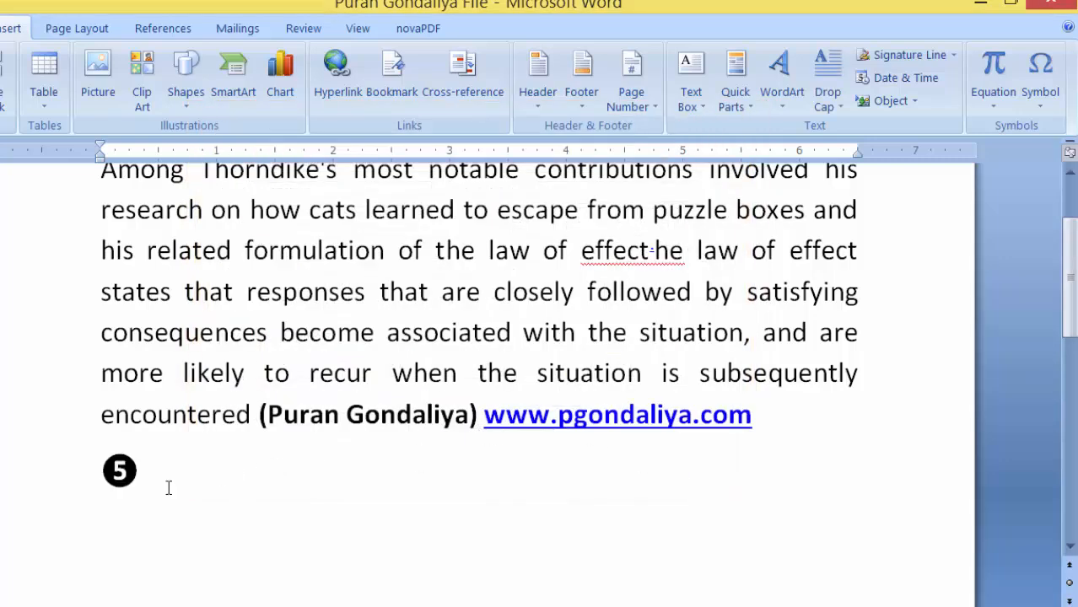
Insert the built-in Binomial Theorem equation on a new line below the circled 5 symbol.
{"action": "scroll", "coordinate": [169, 487], "scroll_direction": "down", "scroll_amount": 1}
{"action": "key", "text": "Return"}
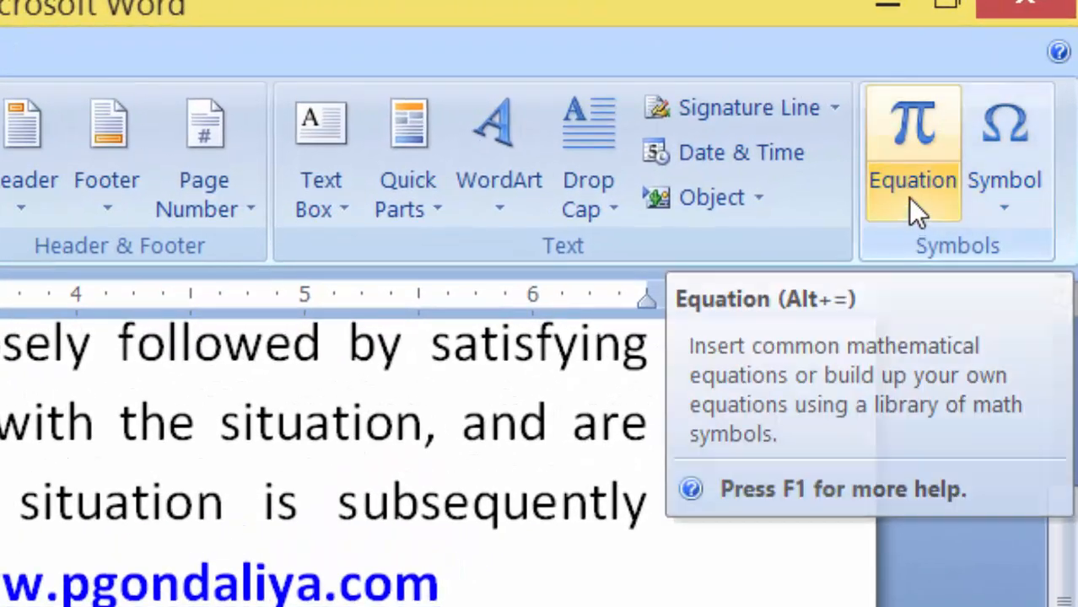
{"action": "left_click", "coordinate": [909, 211]}
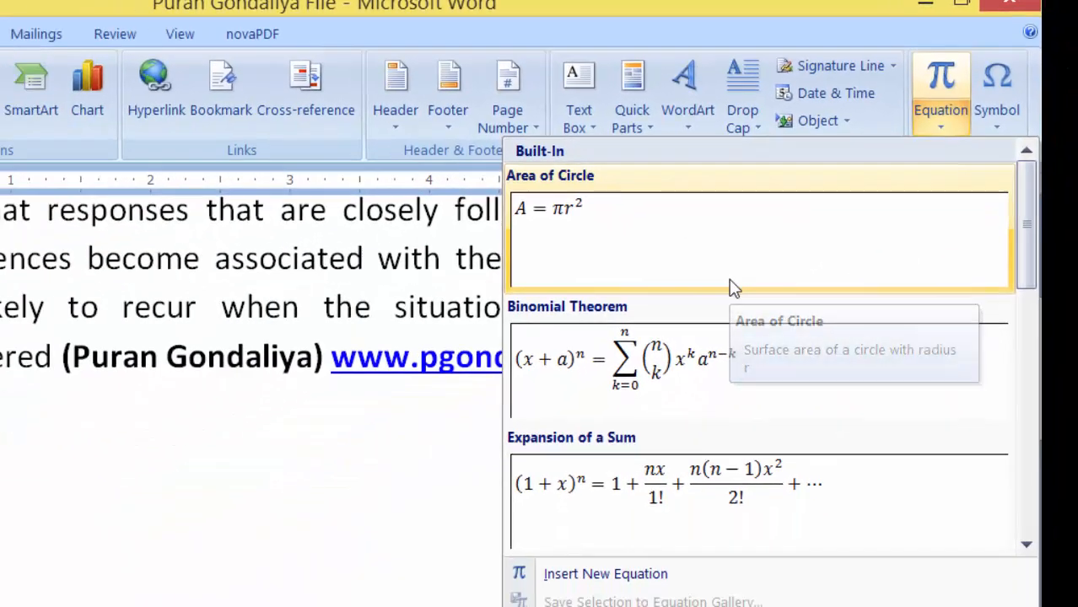
{"action": "scroll", "coordinate": [715, 304], "scroll_direction": "down", "scroll_amount": 2}
{"action": "scroll", "coordinate": [733, 307], "scroll_direction": "down", "scroll_amount": 2}
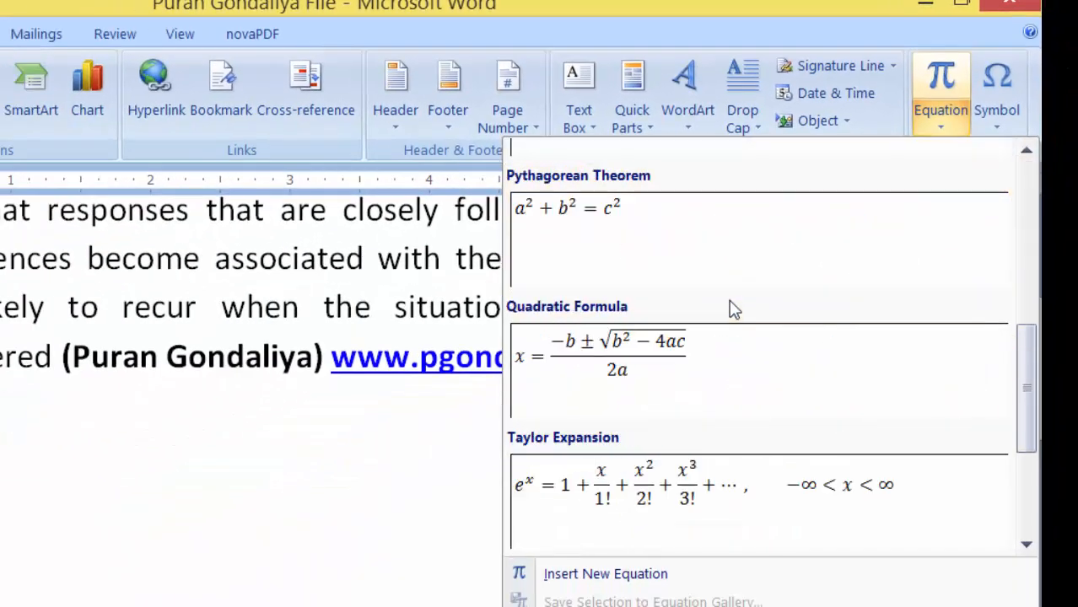
{"action": "scroll", "coordinate": [732, 310], "scroll_direction": "down", "scroll_amount": 2}
{"action": "scroll", "coordinate": [732, 311], "scroll_direction": "up", "scroll_amount": 4}
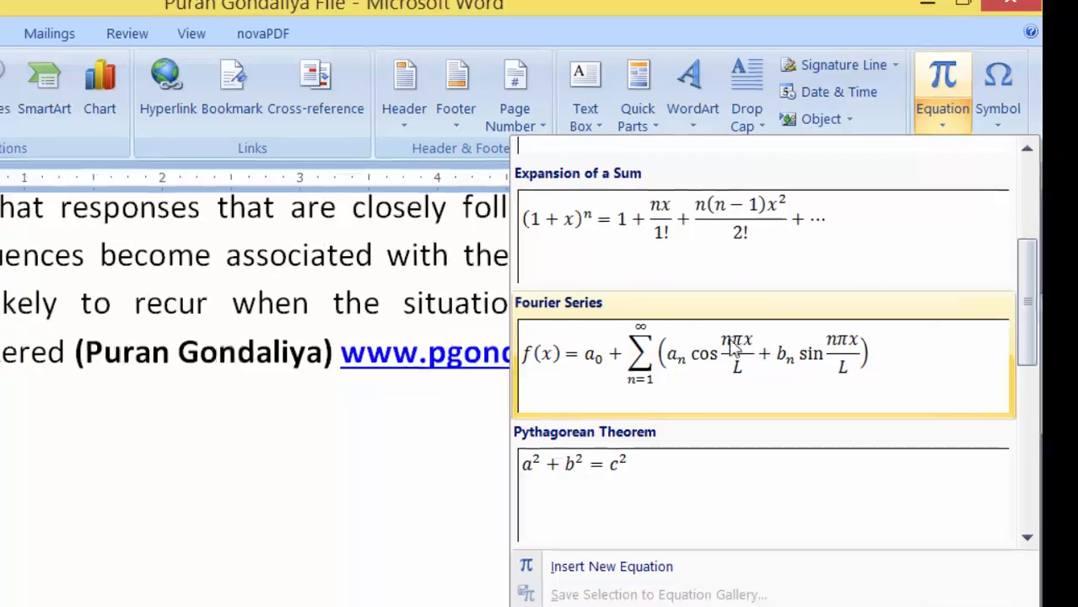
{"action": "scroll", "coordinate": [672, 291], "scroll_direction": "up", "scroll_amount": 2}
{"action": "left_click", "coordinate": [705, 358]}
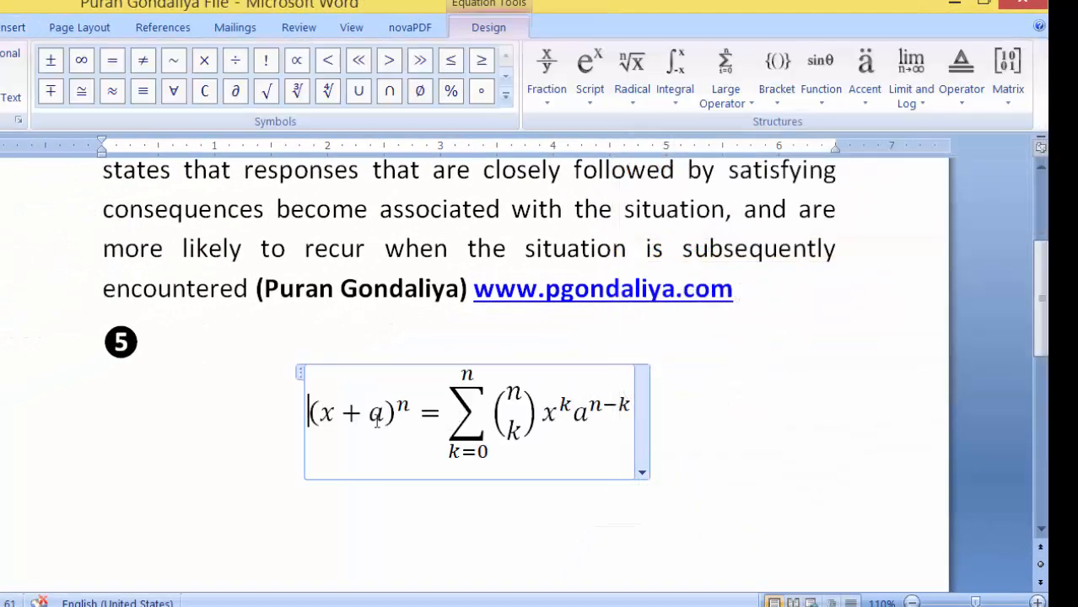
Edit the Binomial Theorem equation by adding "gh" before the first a and "ghgh" before the x raised to k.
{"action": "left_click_drag", "start_coordinate": [318, 413], "coordinate": [368, 413]}
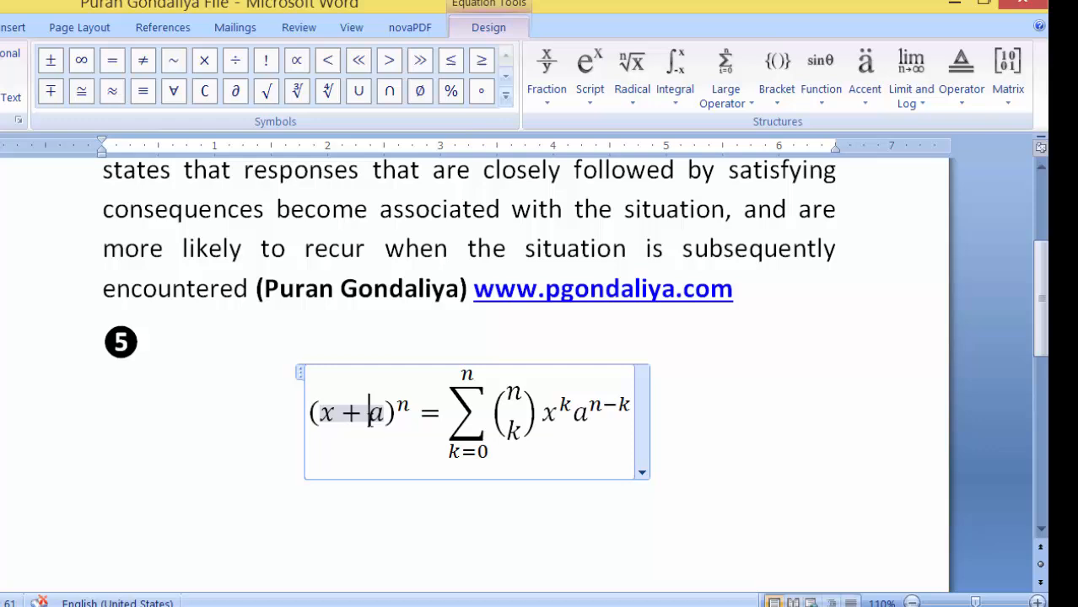
{"action": "type", "text": "gh"}
{"action": "left_click", "coordinate": [493, 390]}
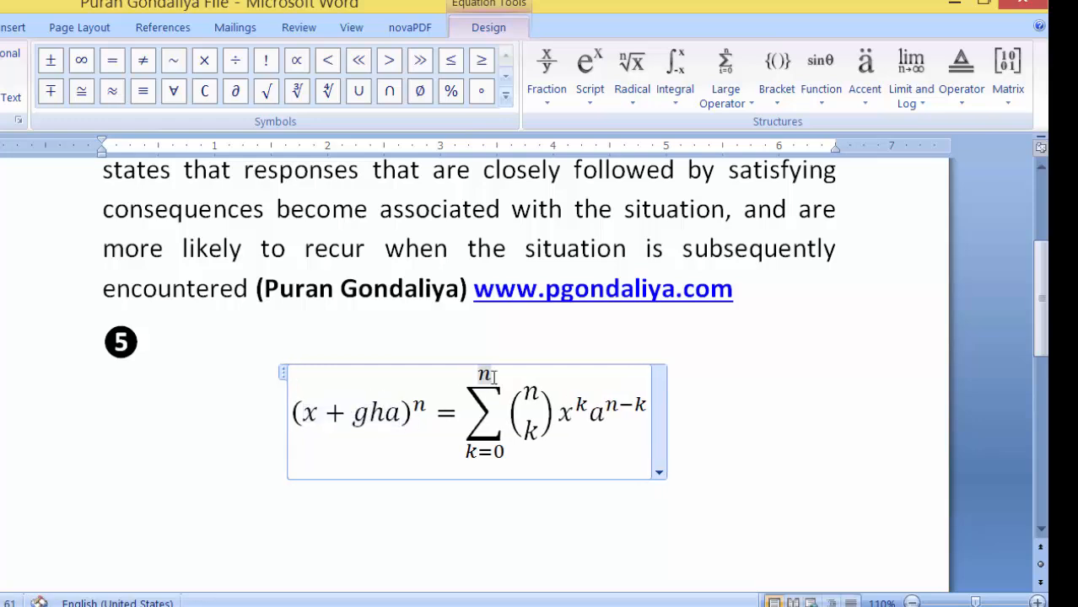
{"action": "left_click", "coordinate": [539, 409]}
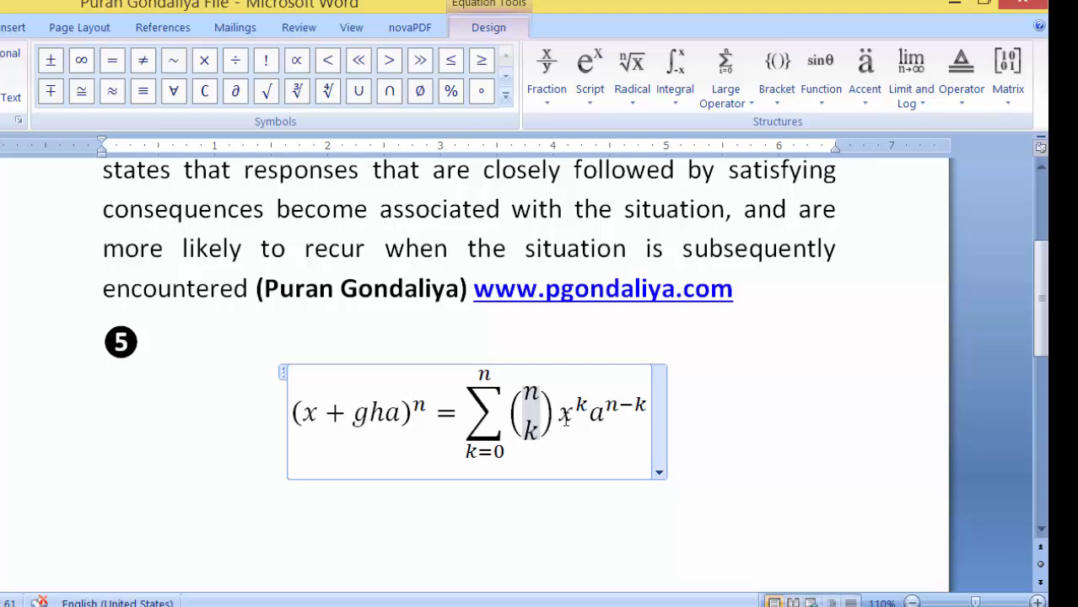
{"action": "left_click", "coordinate": [558, 413]}
{"action": "type", "text": "ghgh"}
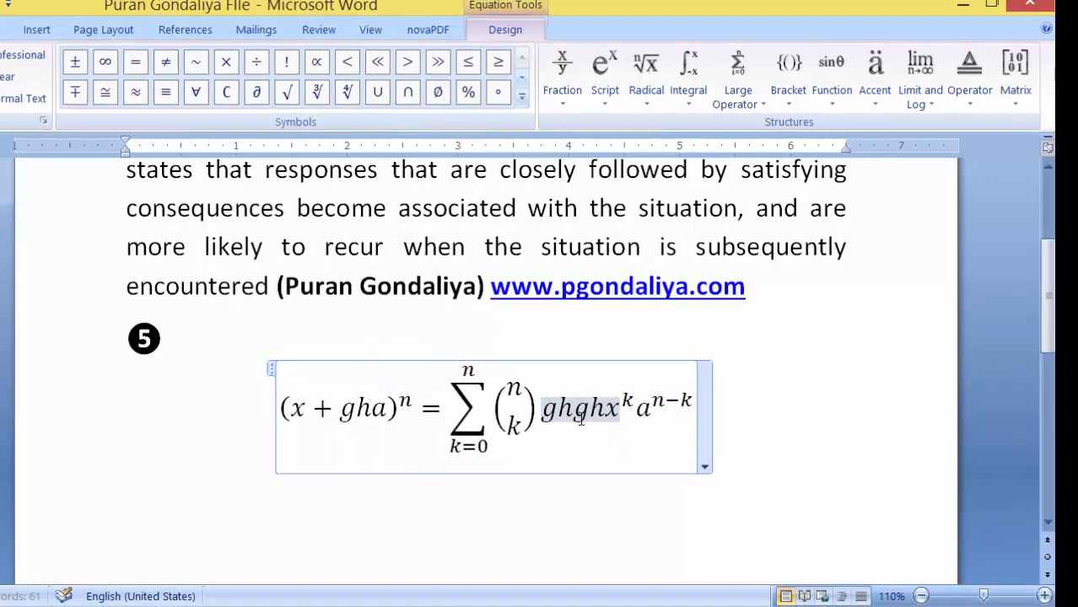